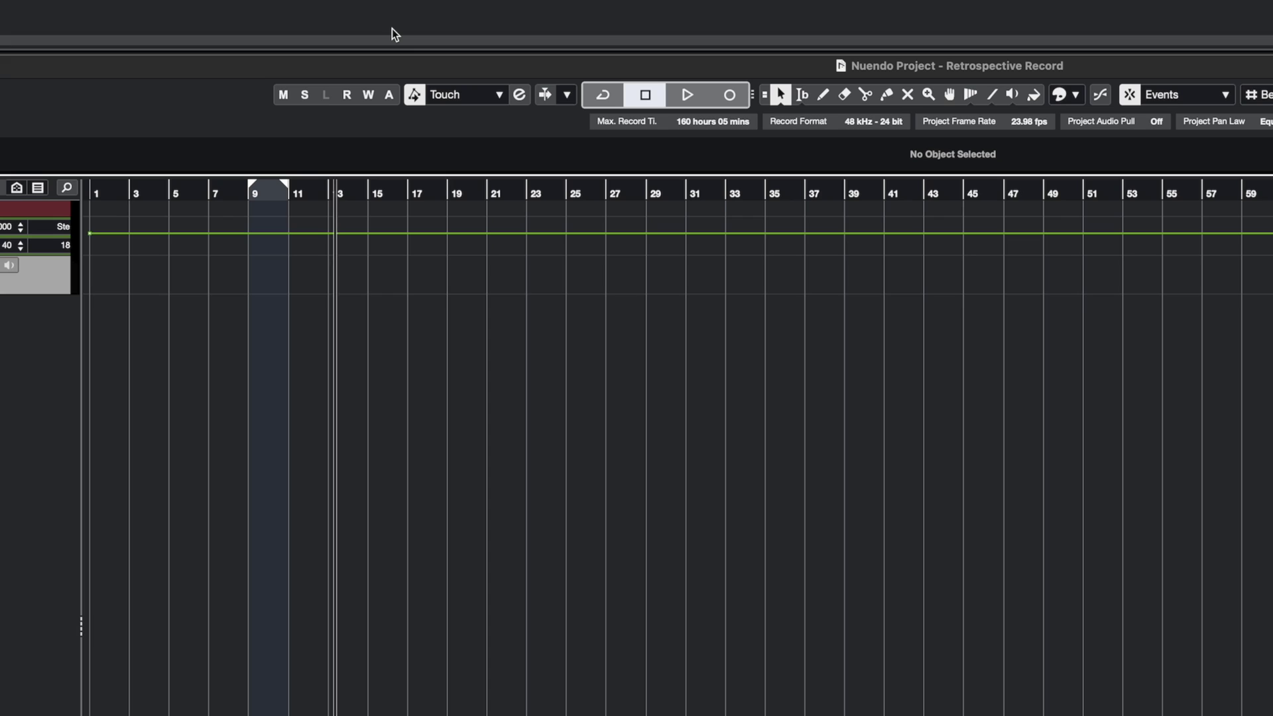
Capture the just-played performance as a MIDI part and zoom out to see all of it.
key(shift+KP_Multiply)
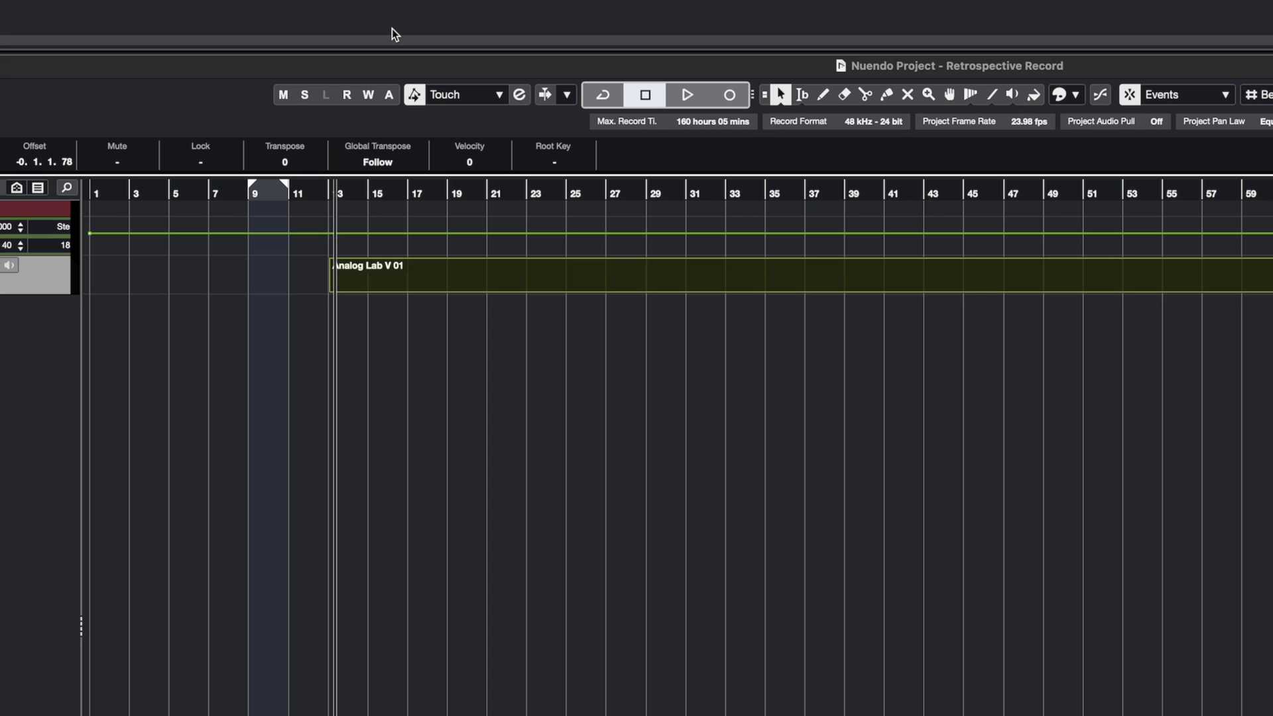
key(g)
key(g)
key(g)
key(g)
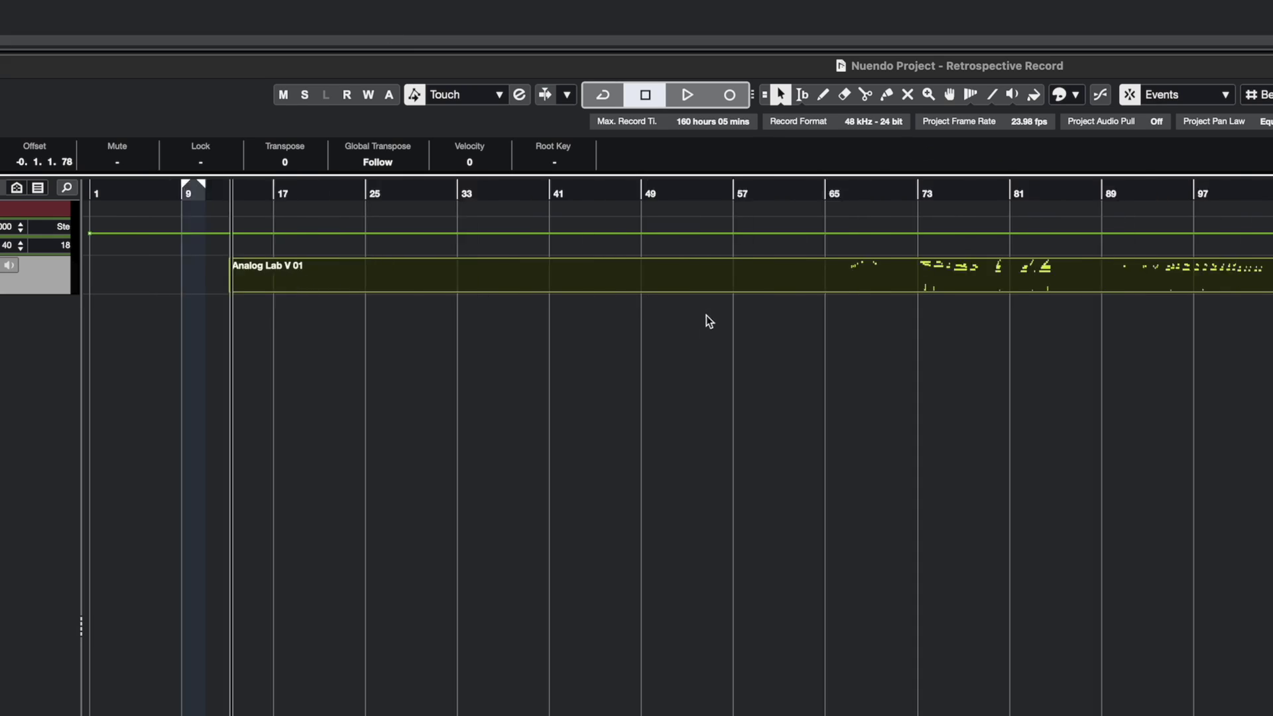
key(g)
key(g)
key(g)
key(g)
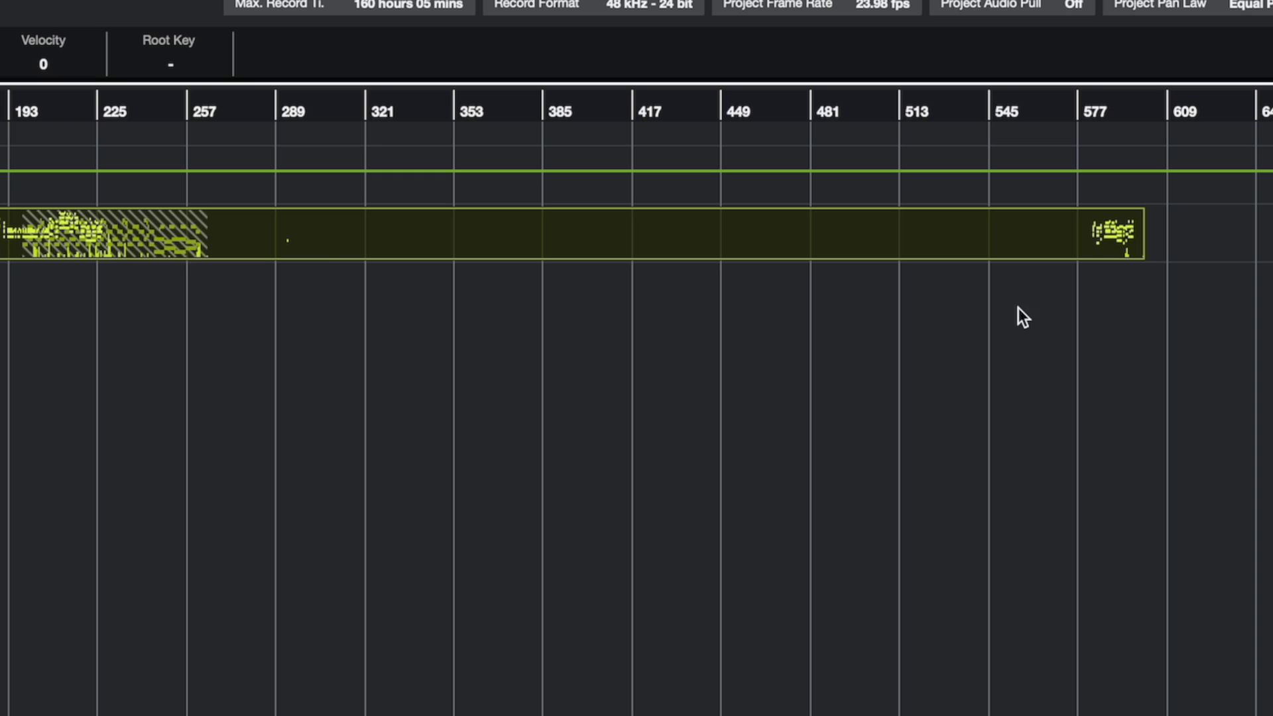
Split off the part's final section, delete the long leading portion, and move the remainder to bar 1.
alt+click(1064, 245)
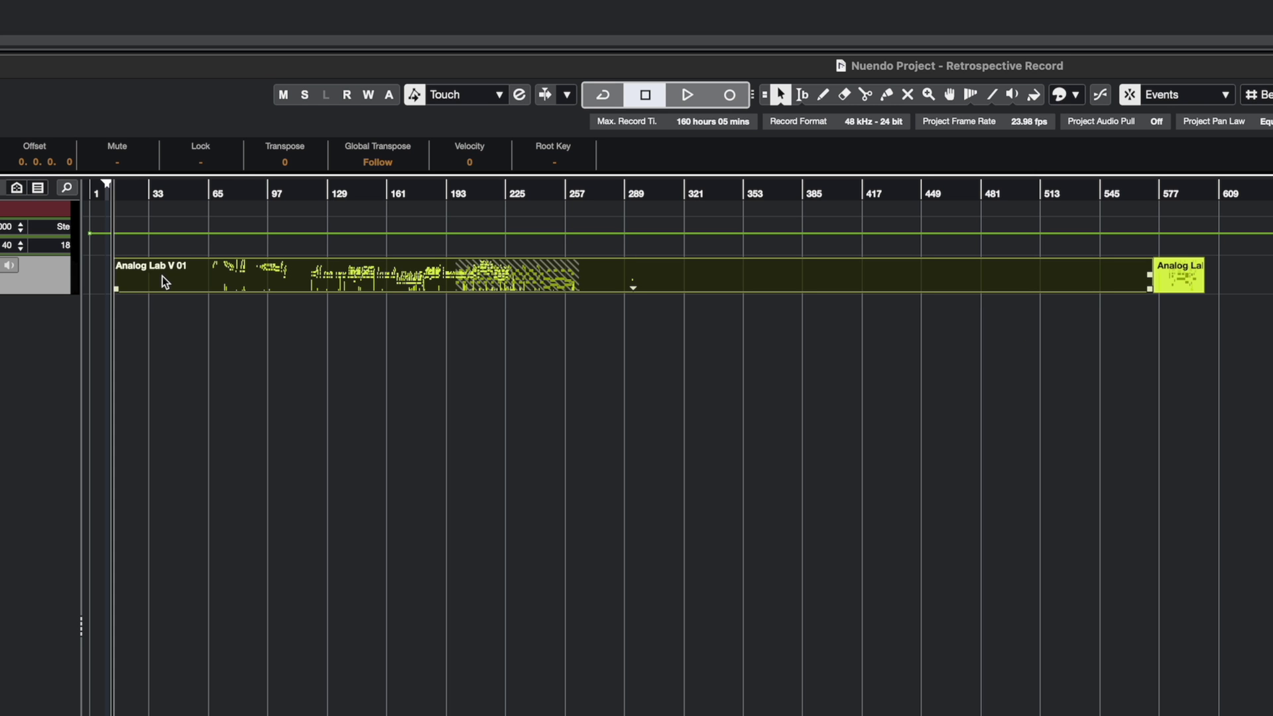
click(162, 275)
key(Delete)
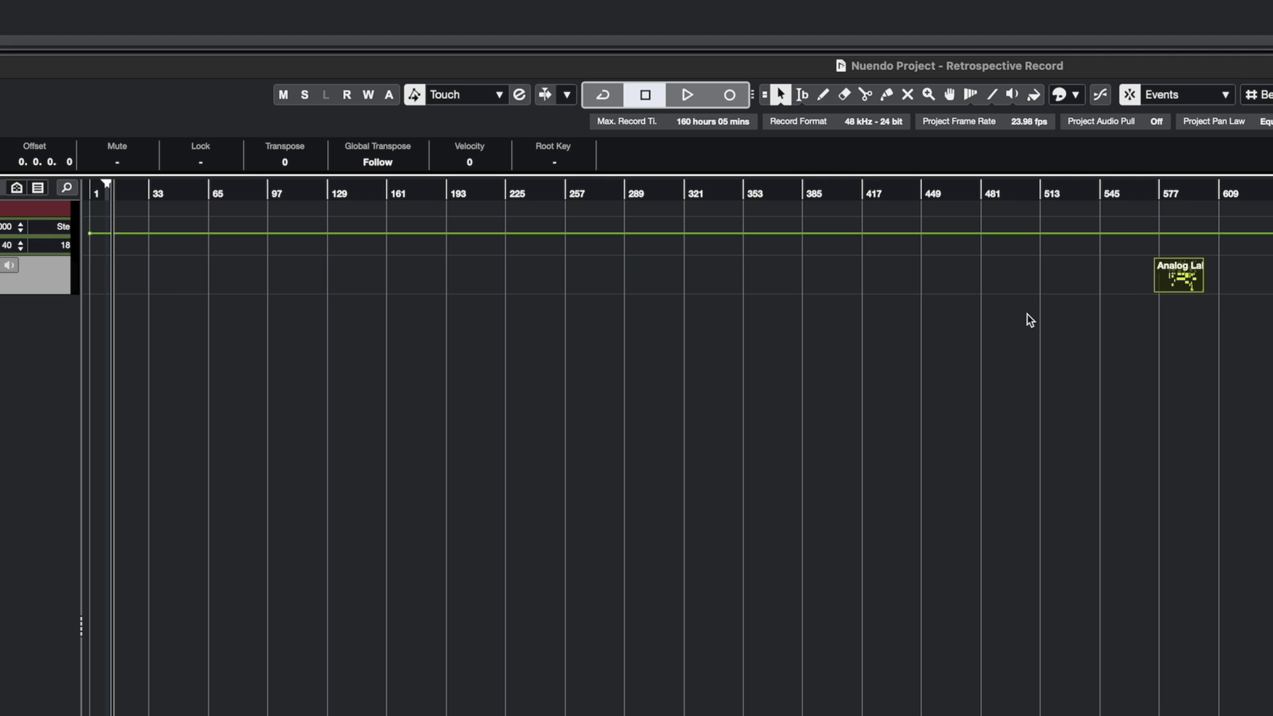
drag(1179, 274, 117, 275)
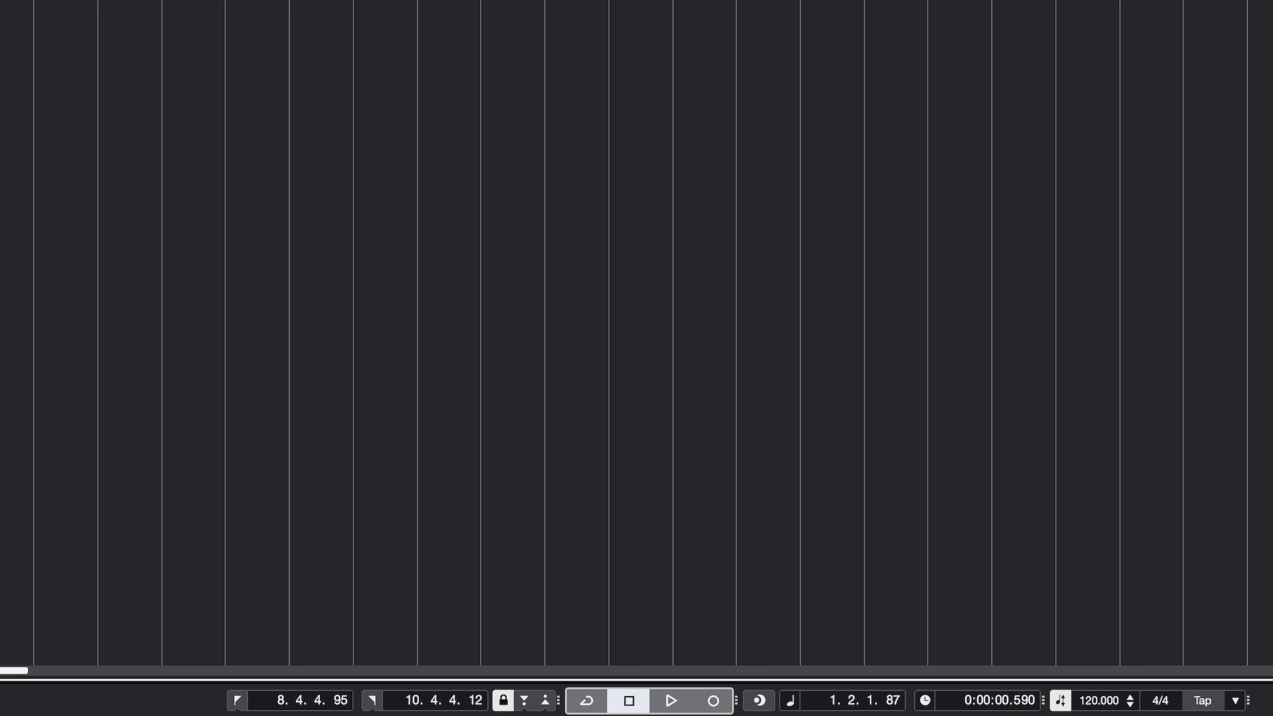
key(g)
key(g)
key(g)
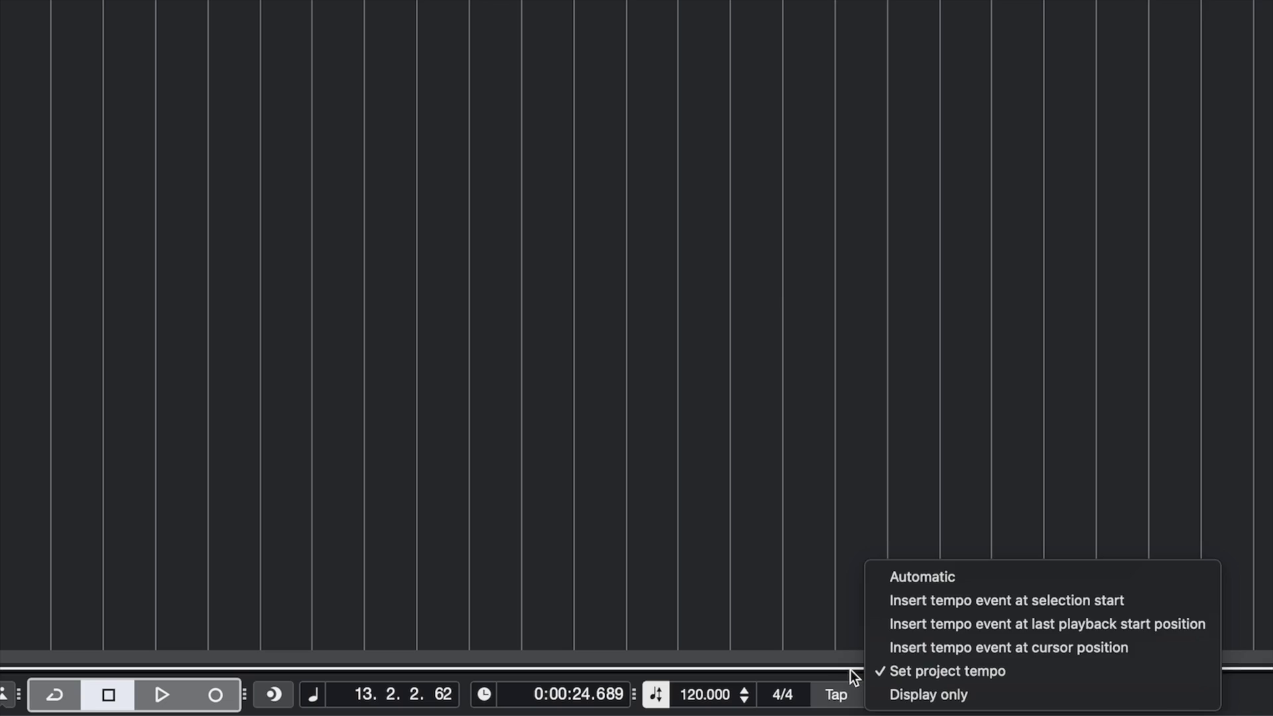
Set the Tap tempo mode to Set project tempo and tap along with playback to reach 96.500 BPM.
click(852, 672)
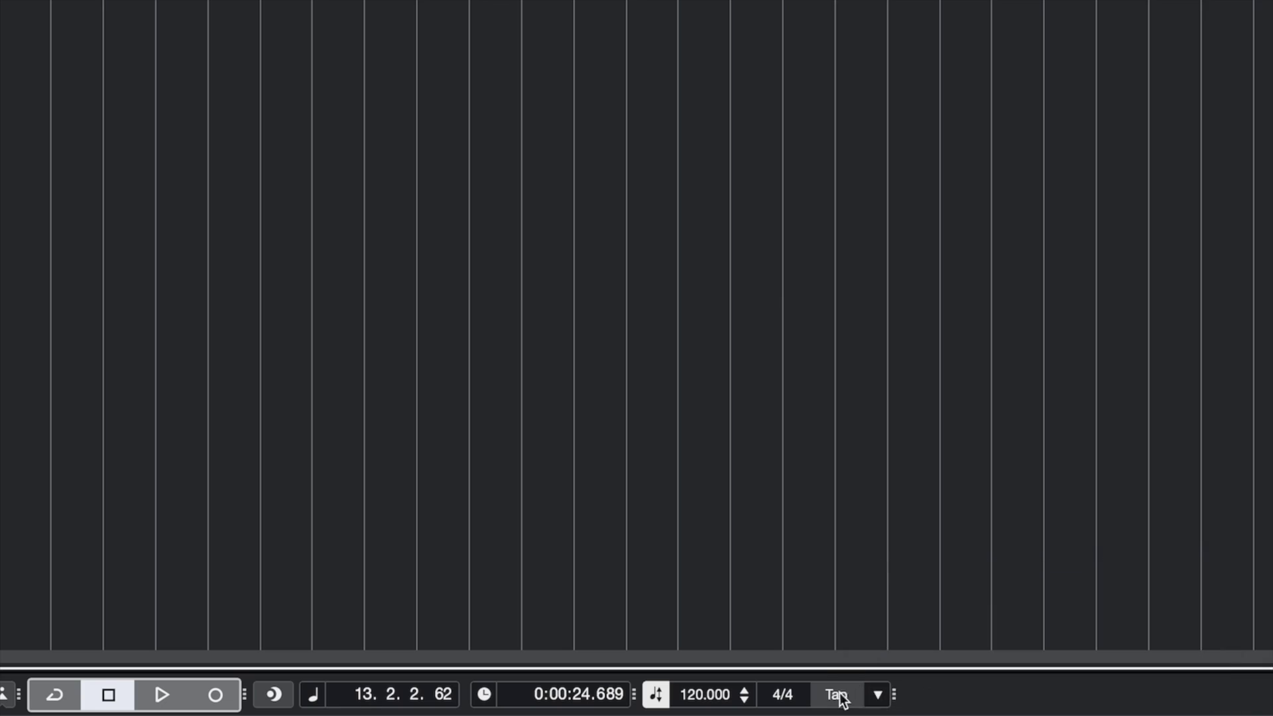
click(878, 696)
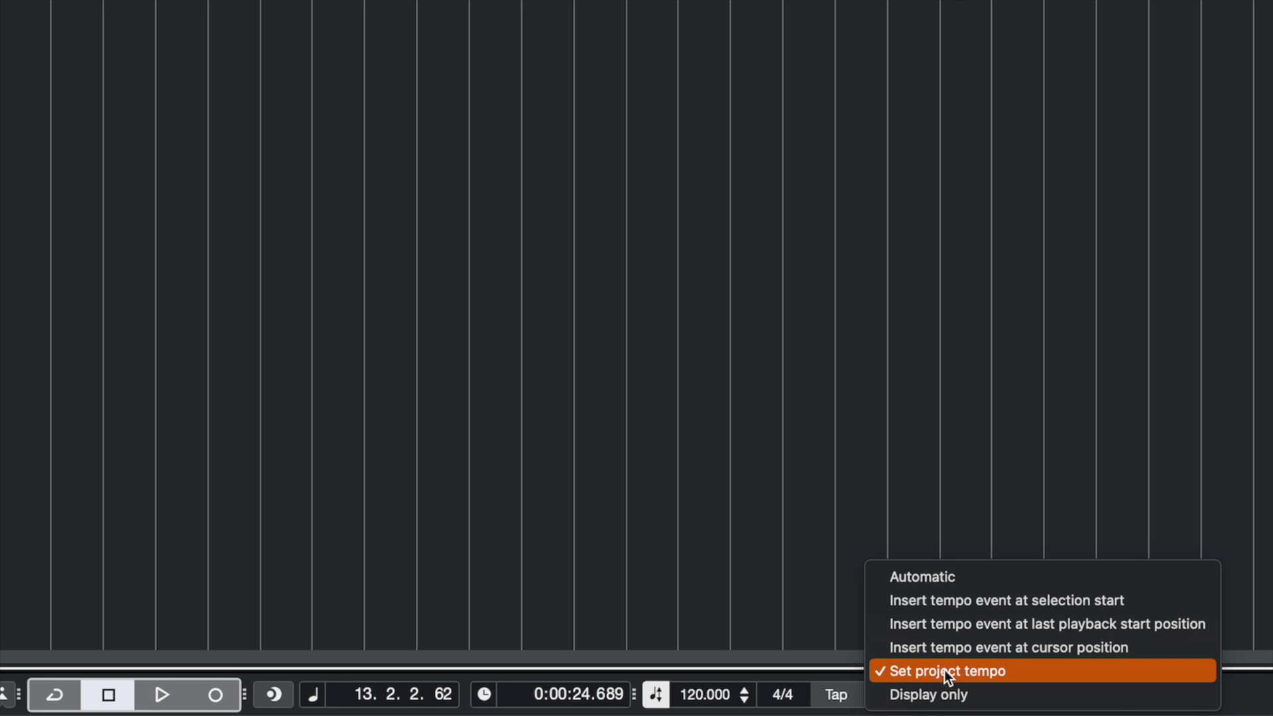
click(634, 436)
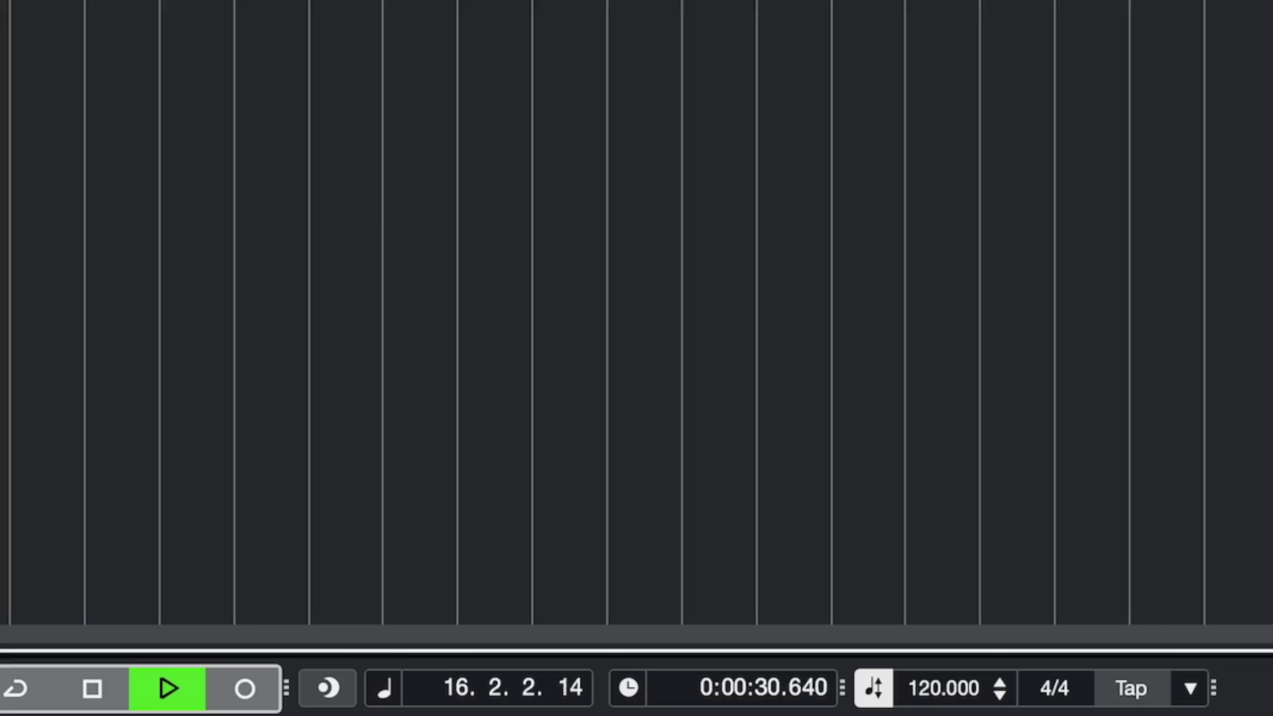
key(t)
key(t)
key(t)
key(t)
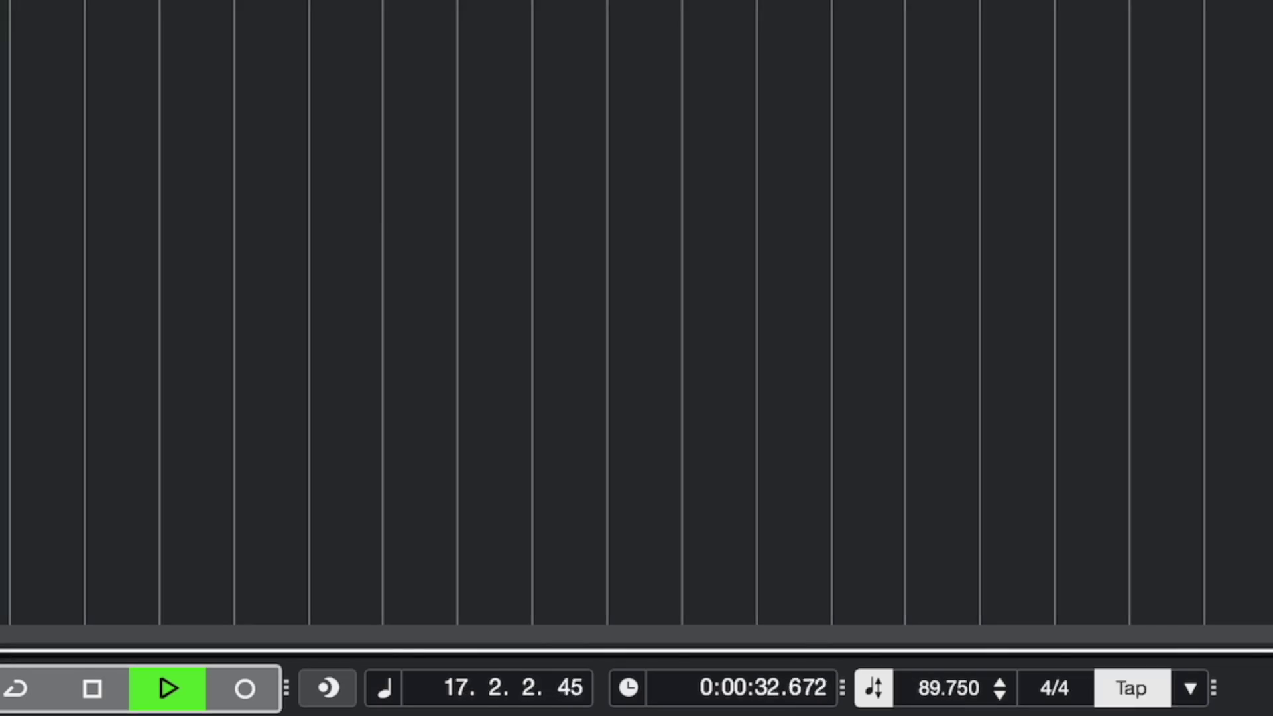
key(t)
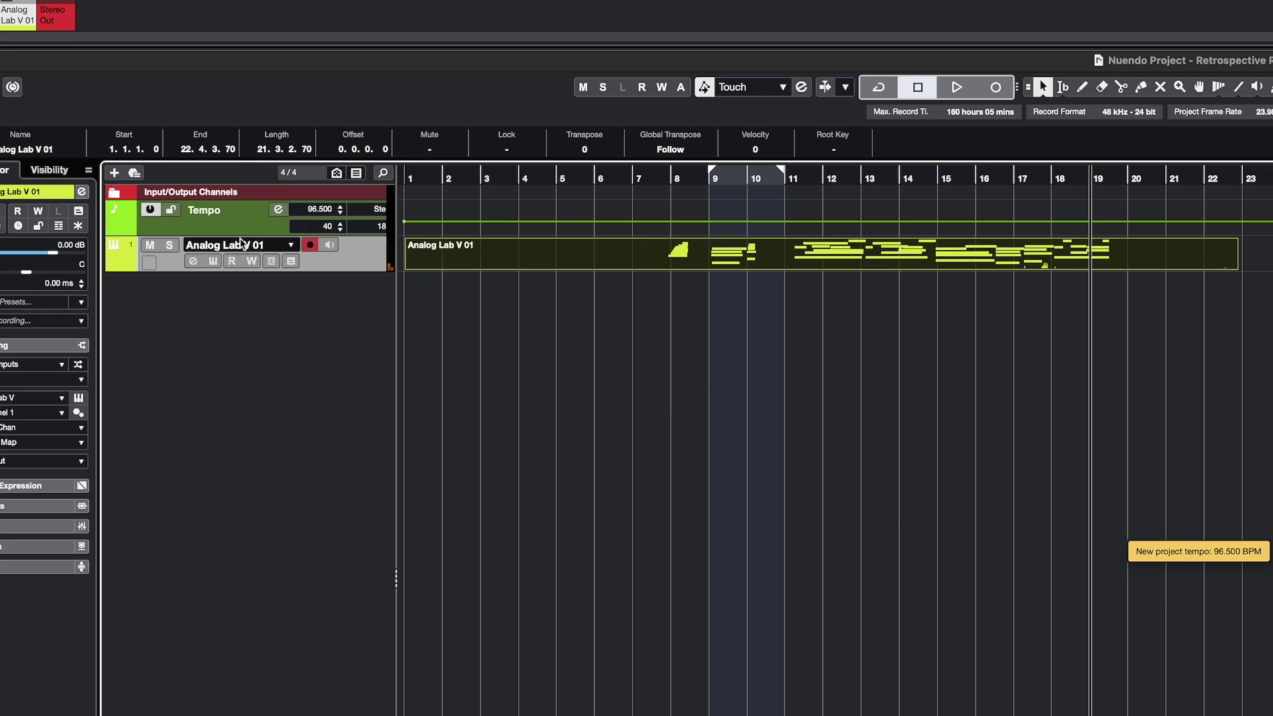
Select the Tempo track and lower the project tempo to 95 BPM.
click(225, 217)
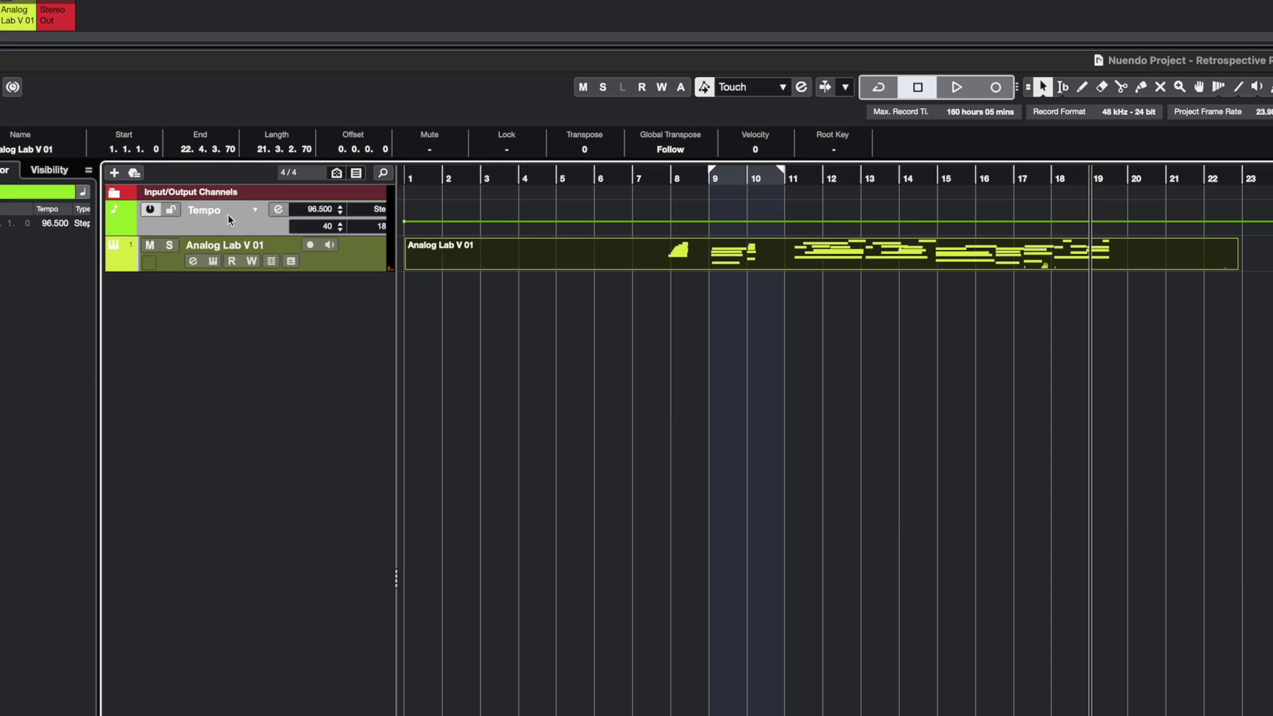
right_click(189, 324)
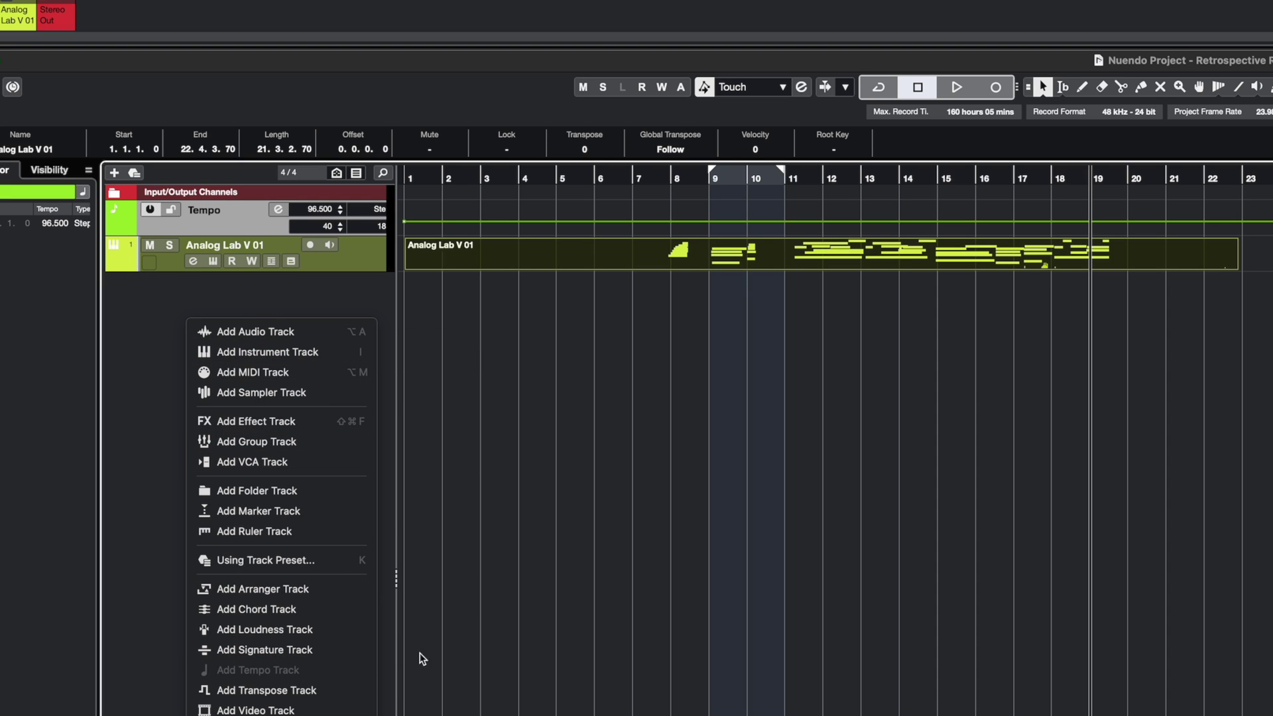
click(557, 380)
drag(444, 209, 388, 227)
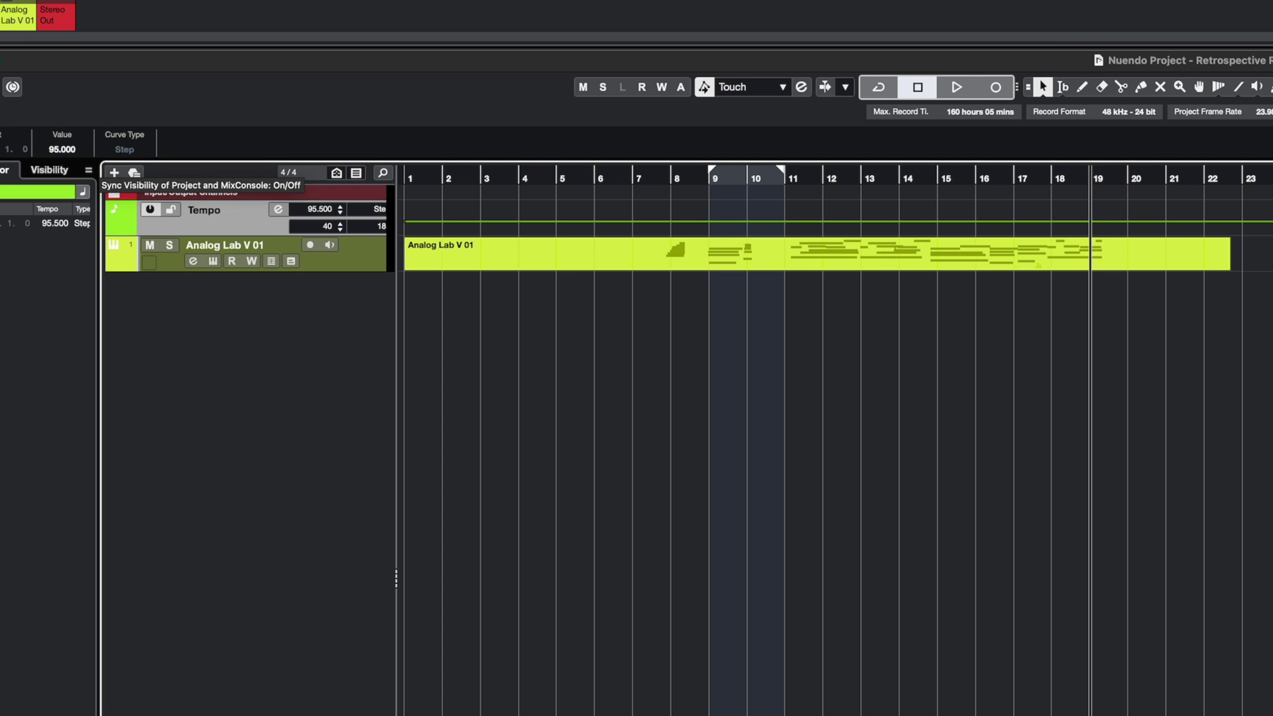
Split the Analog Lab V 01 part twice near bar 10 and select the leading part and fragment.
alt+click(756, 262)
alt+click(776, 262)
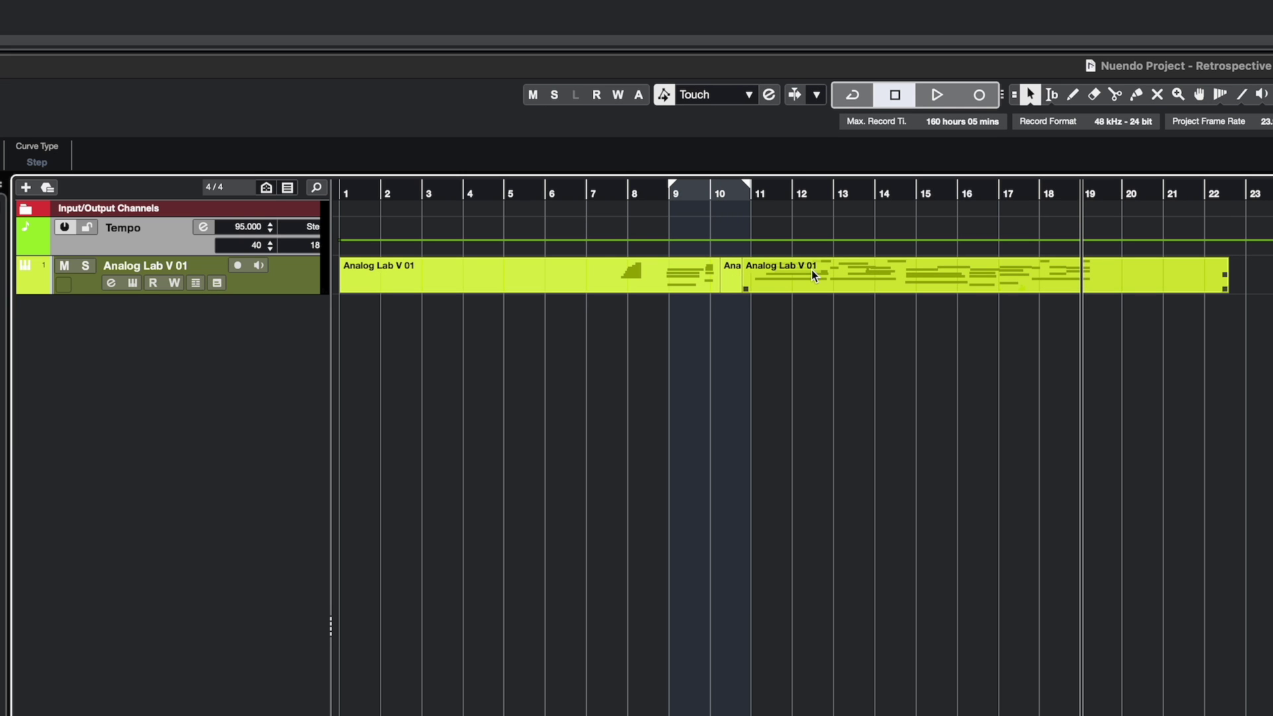
drag(738, 307, 670, 262)
Delete the leading pieces, align the remaining Analog Lab V 01 part at bar 1, and select Time Warp.
key(Delete)
click(814, 275)
drag(814, 275, 413, 275)
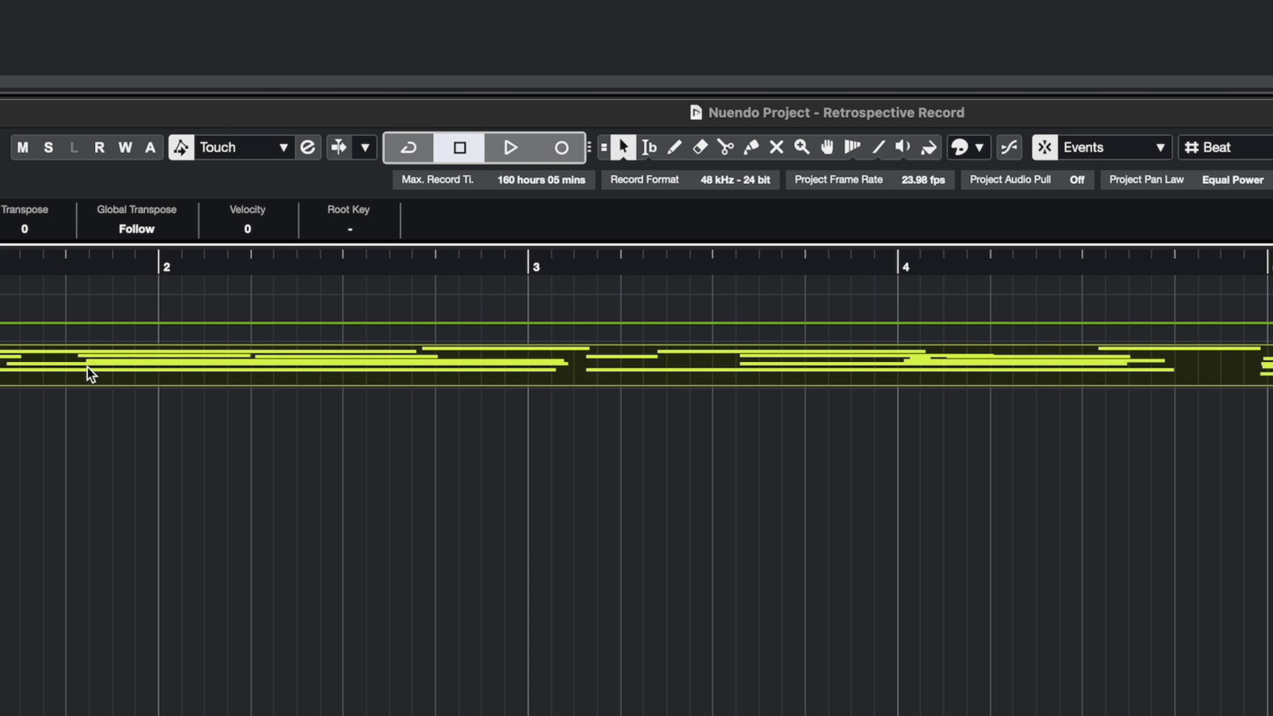
drag(87, 367, 122, 364)
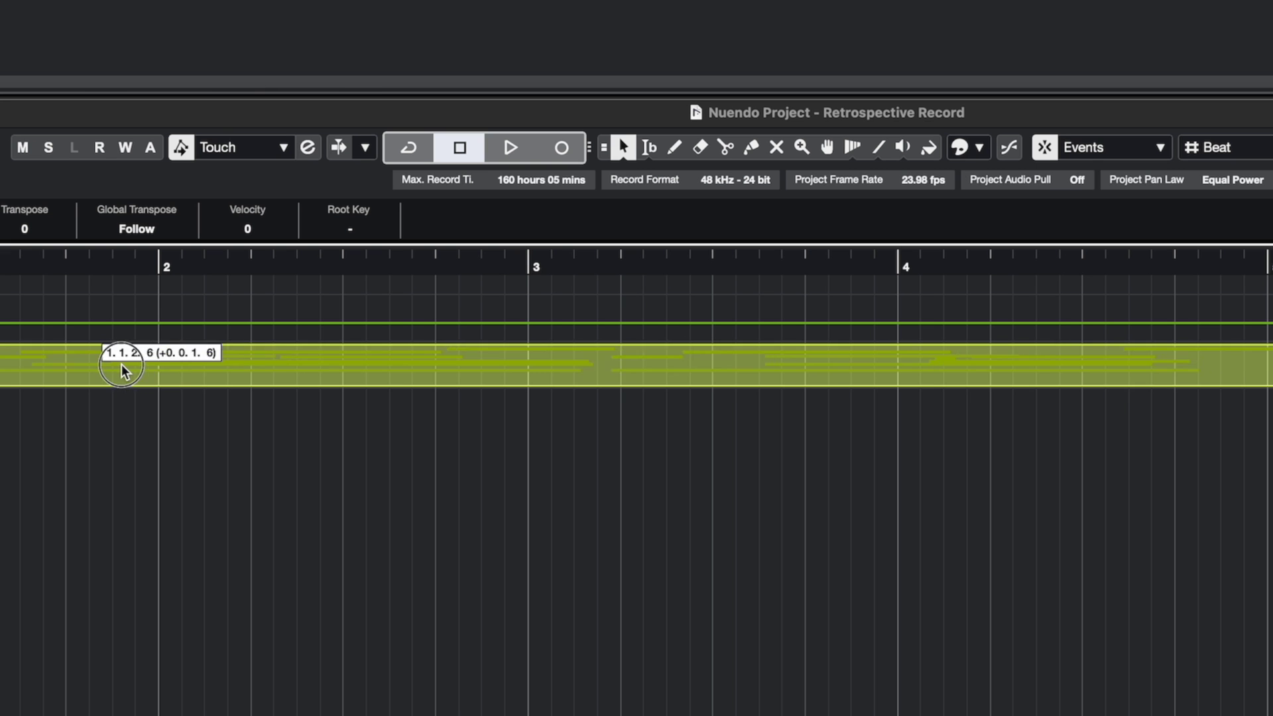
drag(226, 364, 315, 368)
drag(178, 366, 180, 369)
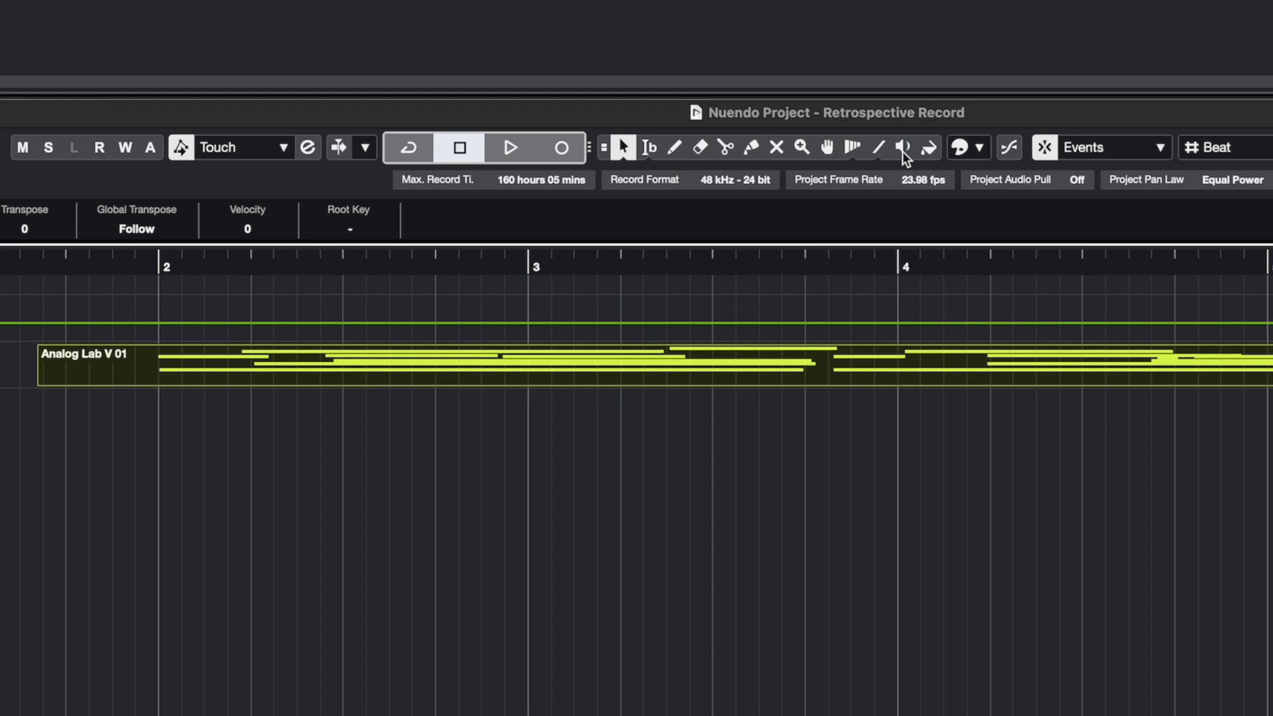
click(848, 148)
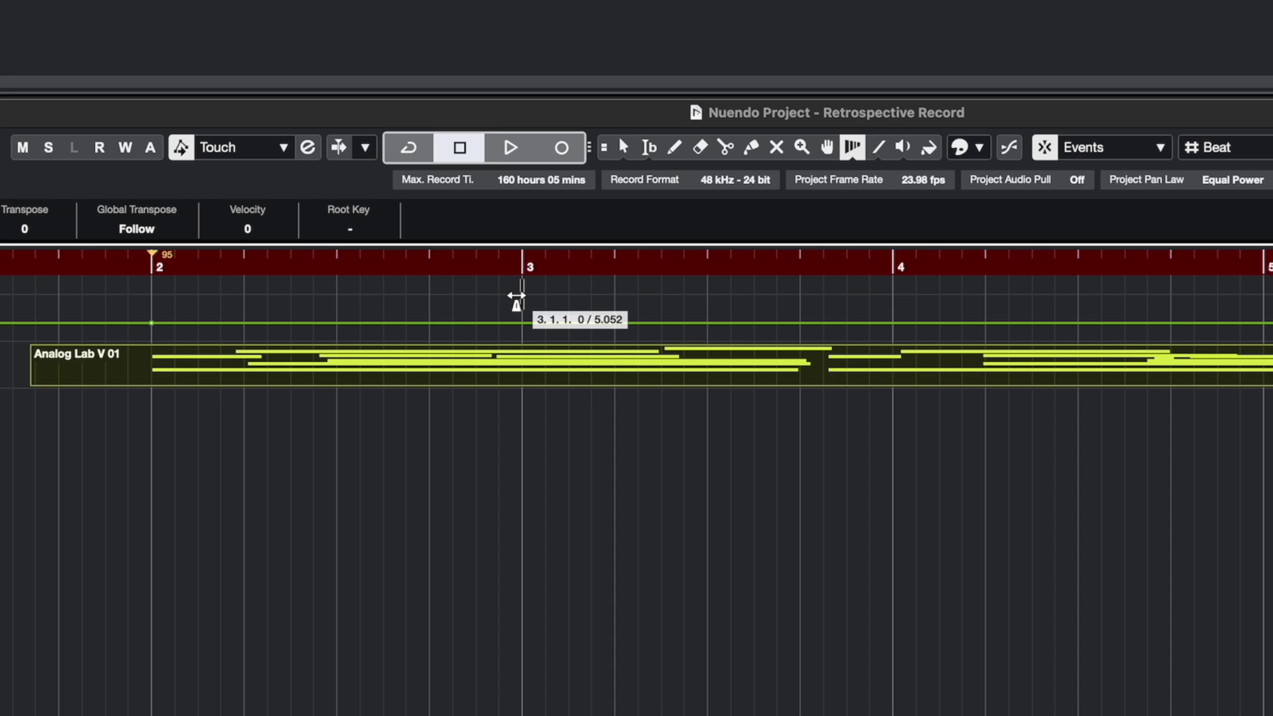
Play the part briefly from just before bar 2.
click(129, 262)
key(space)
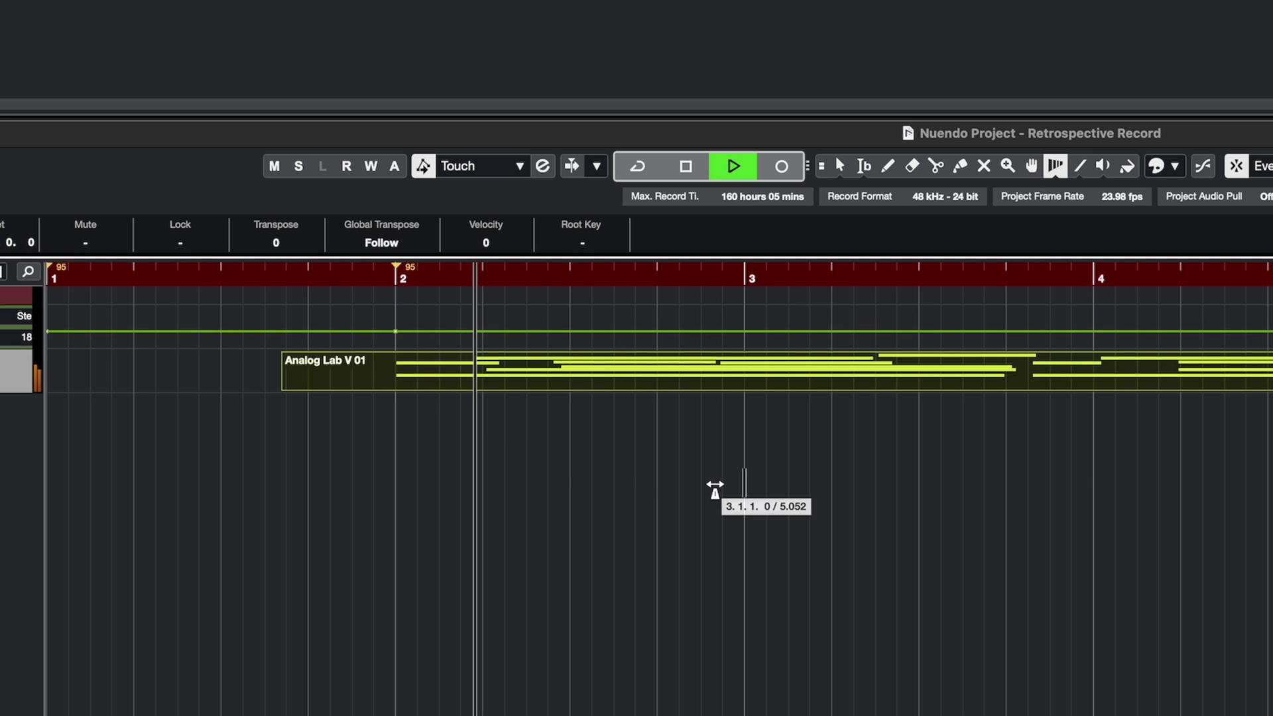
key(space)
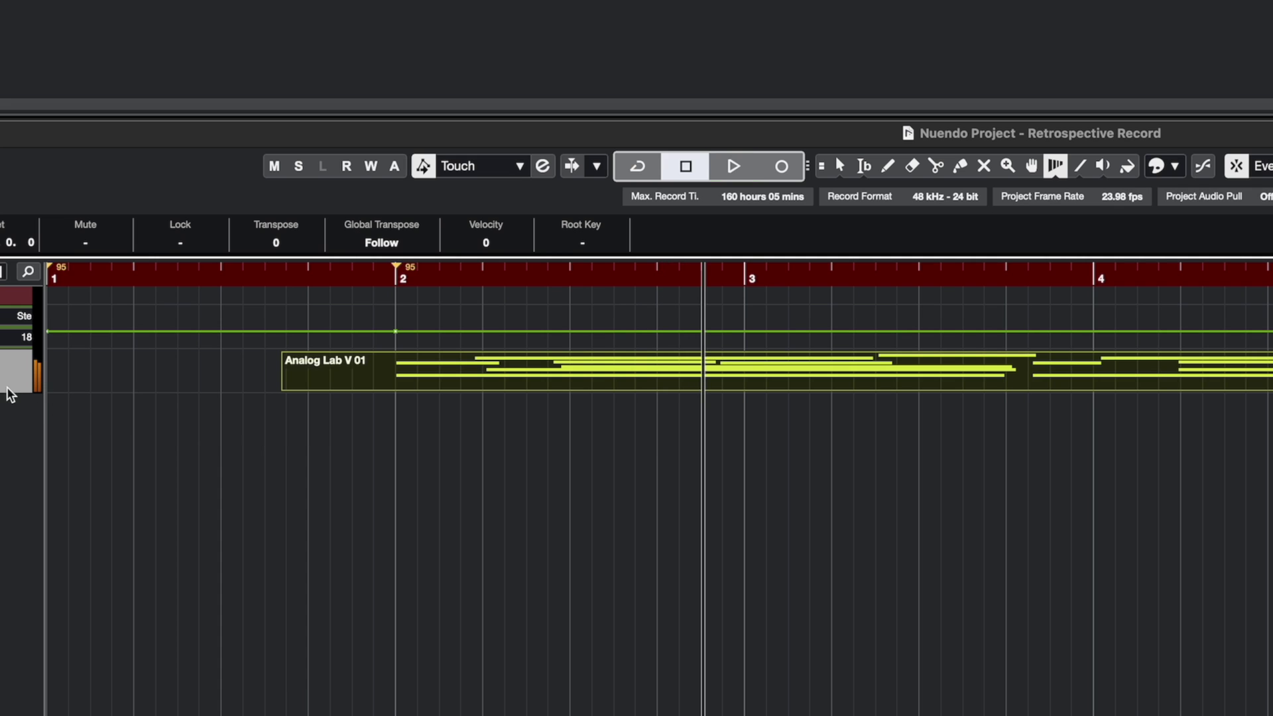
Enlarge the Analog Lab V 01 track so its notes show, then play it from bar 2.
drag(7, 390, 7, 712)
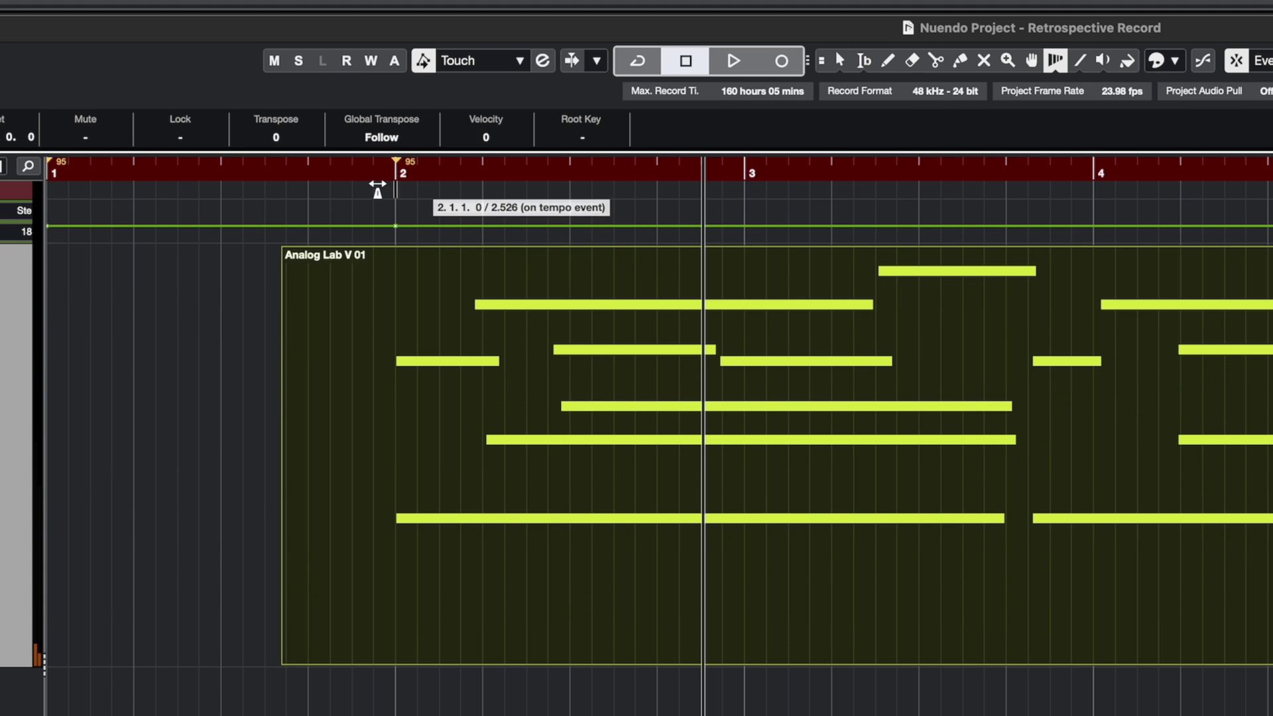
click(385, 280)
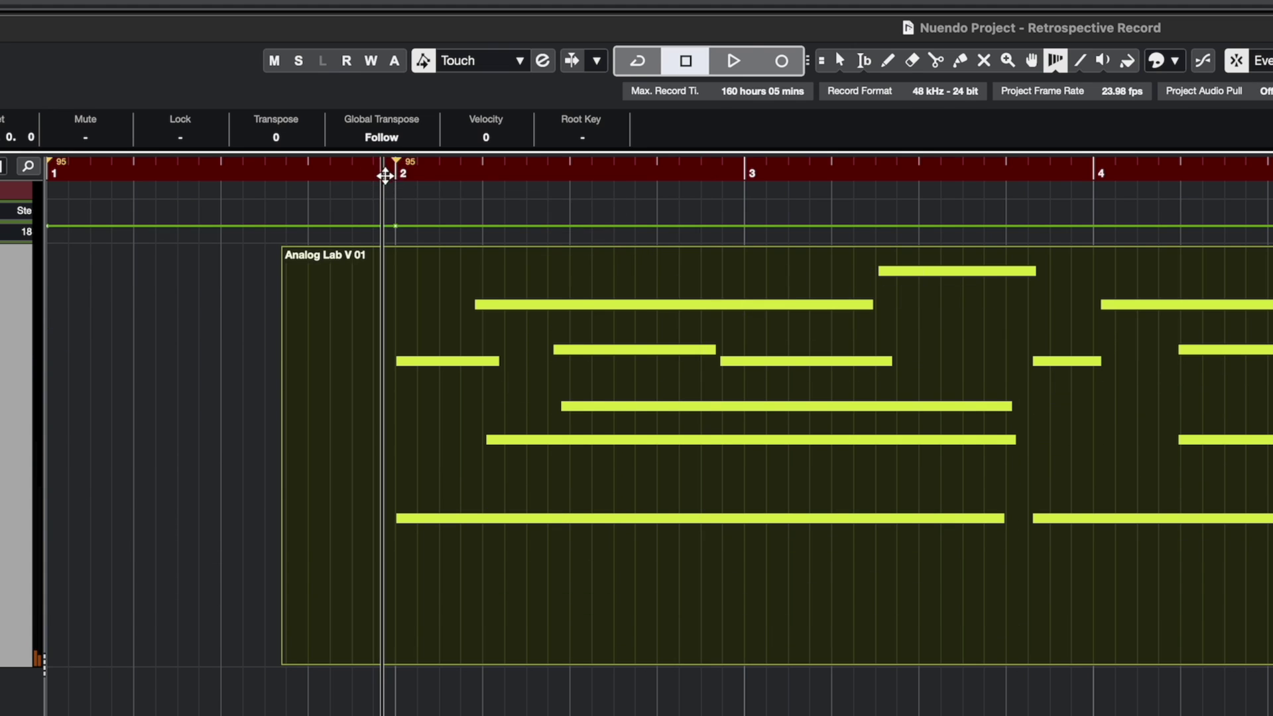
key(space)
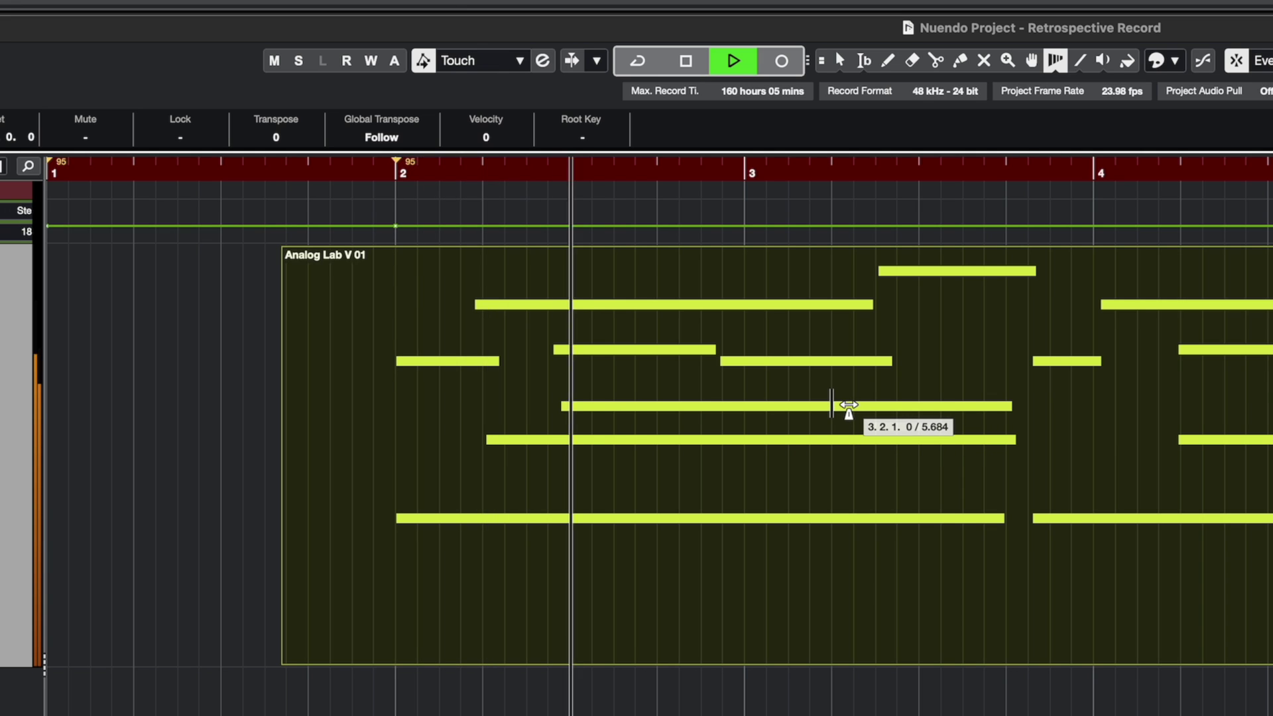
key(space)
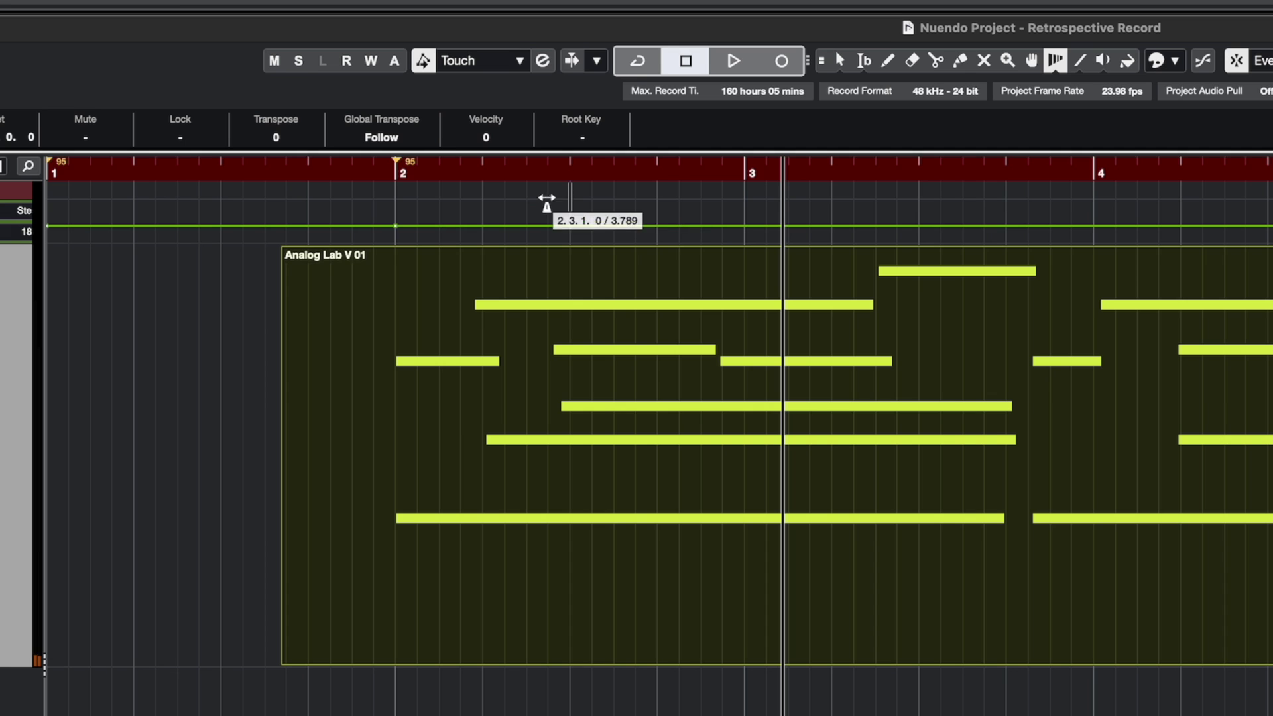
Warp bar 3 and the third and fourth beats of bar 2 onto their note starts.
click(739, 192)
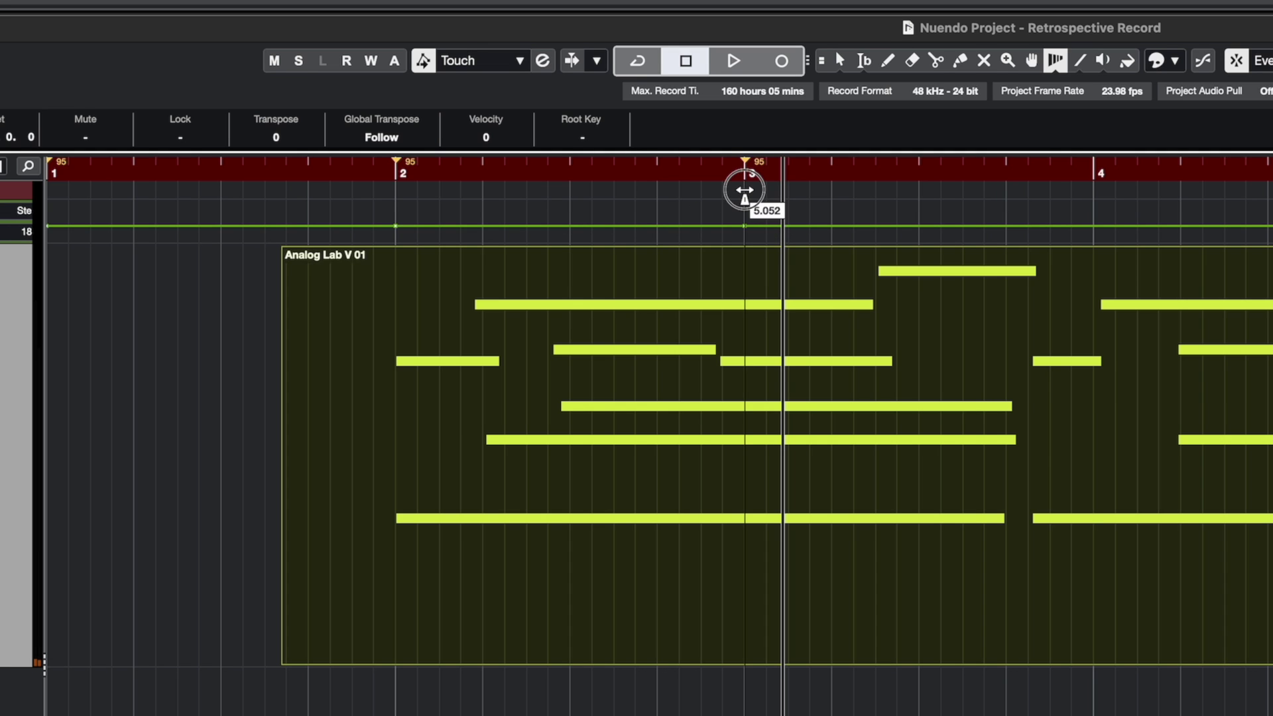
drag(736, 192, 697, 193)
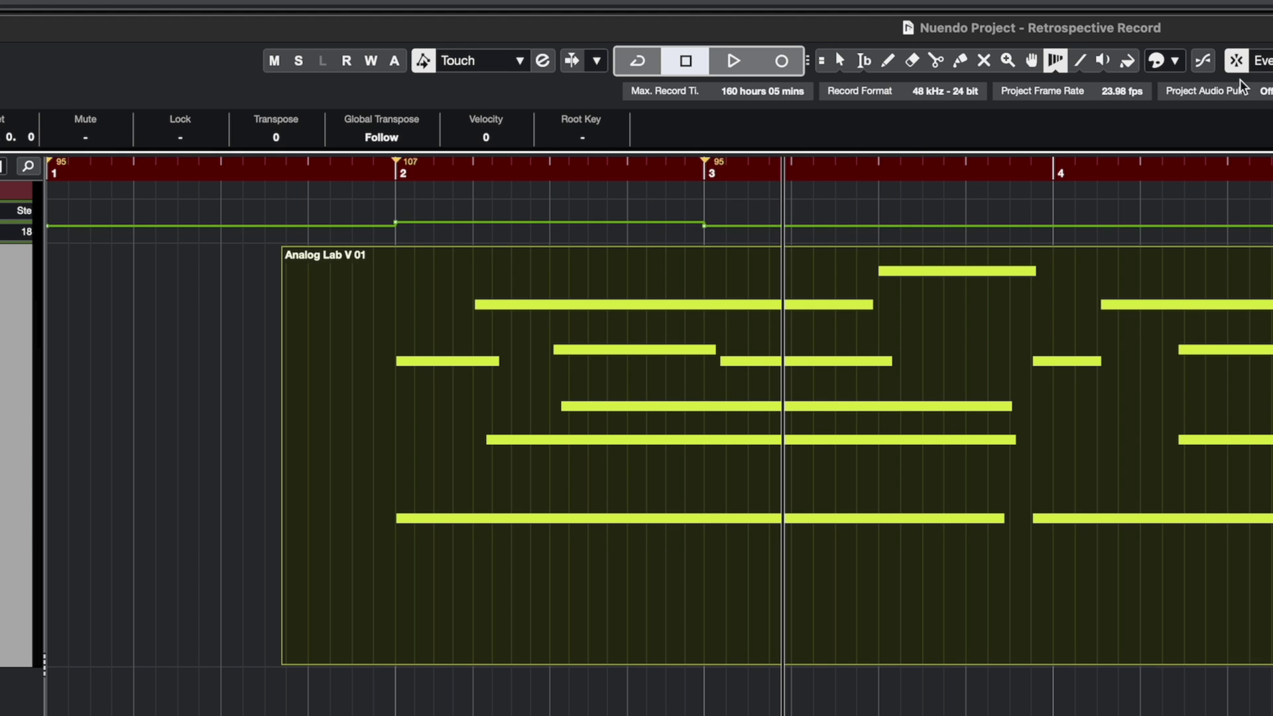
mouse_move(703, 206)
mouse_down()
mouse_move(790, 206)
mouse_move(722, 207)
mouse_move(762, 207)
mouse_move(747, 209)
mouse_up()
drag(731, 209, 720, 207)
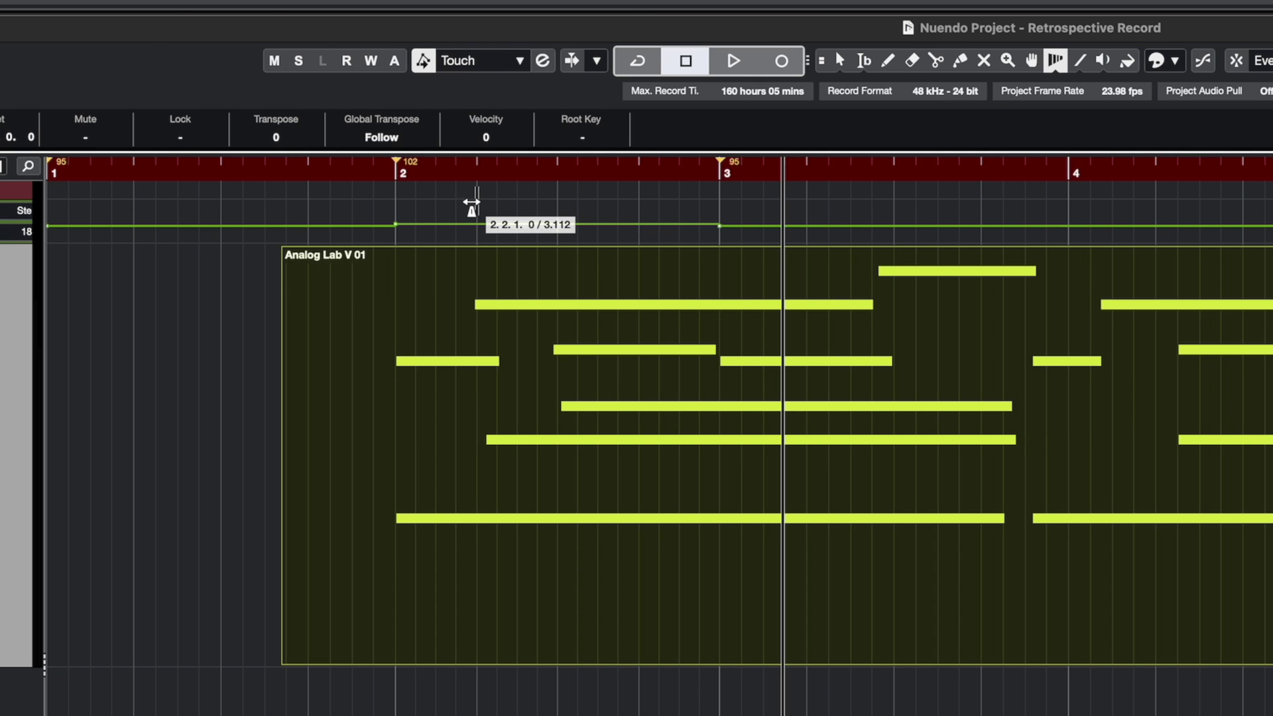
drag(482, 202, 475, 200)
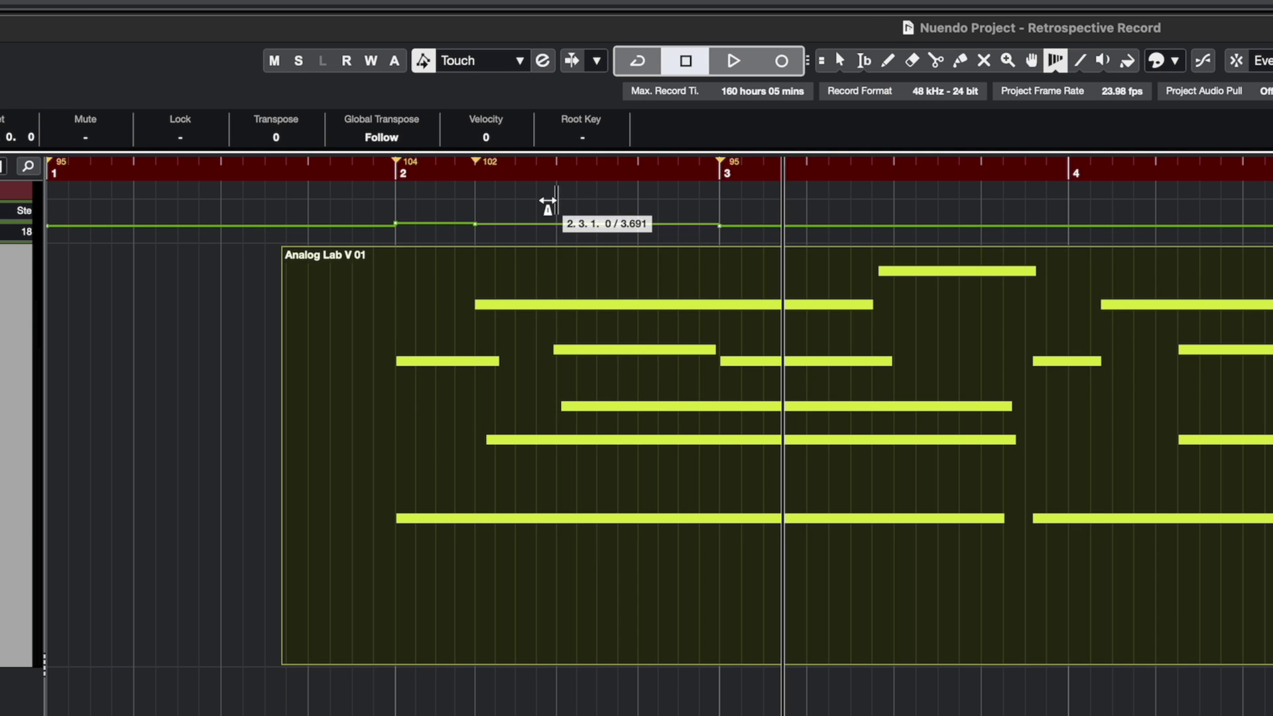
mouse_move(556, 200)
mouse_down()
mouse_move(540, 204)
mouse_move(555, 203)
mouse_up()
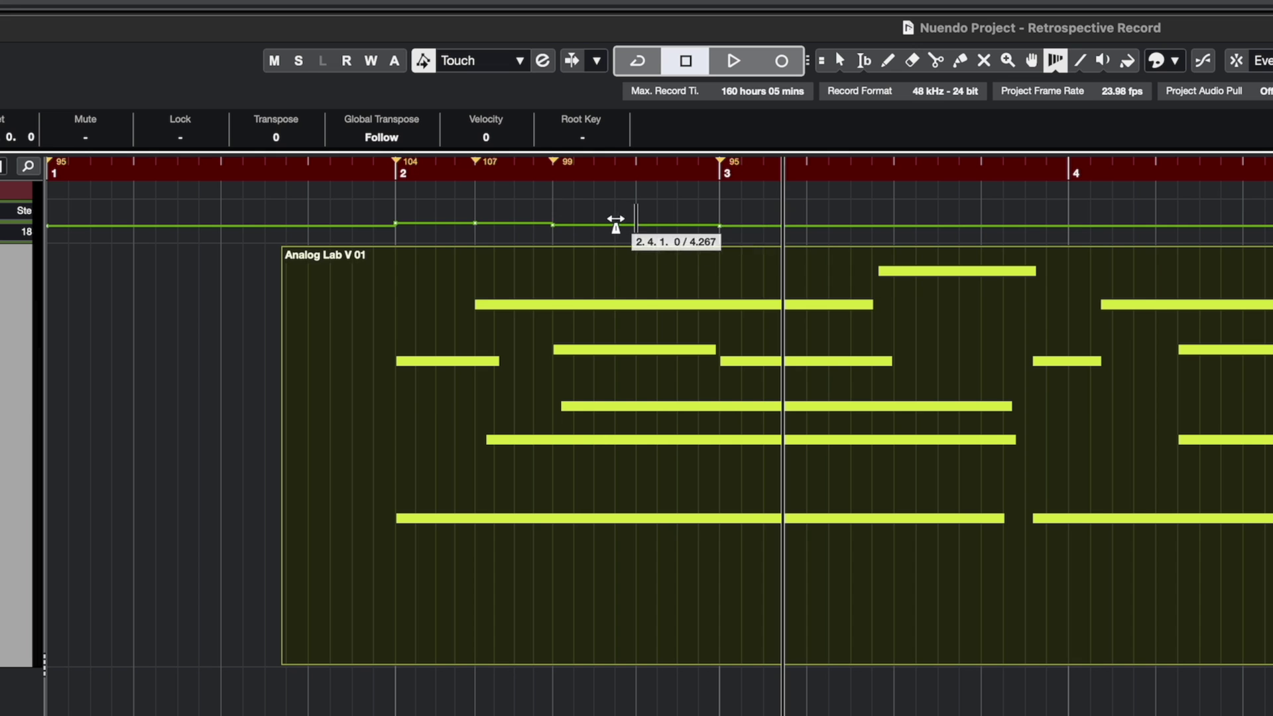
drag(552, 200, 561, 199)
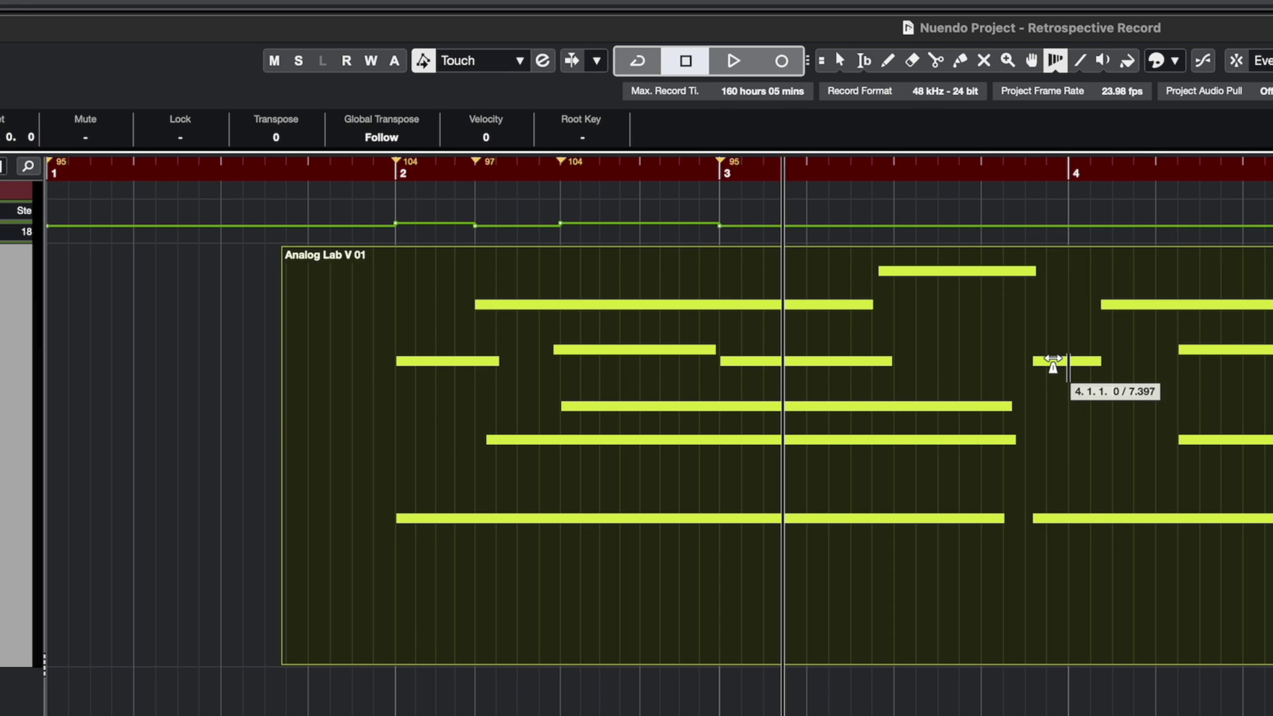
Add a warp point at bar 4 and pull it onto the matching note start.
click(1067, 211)
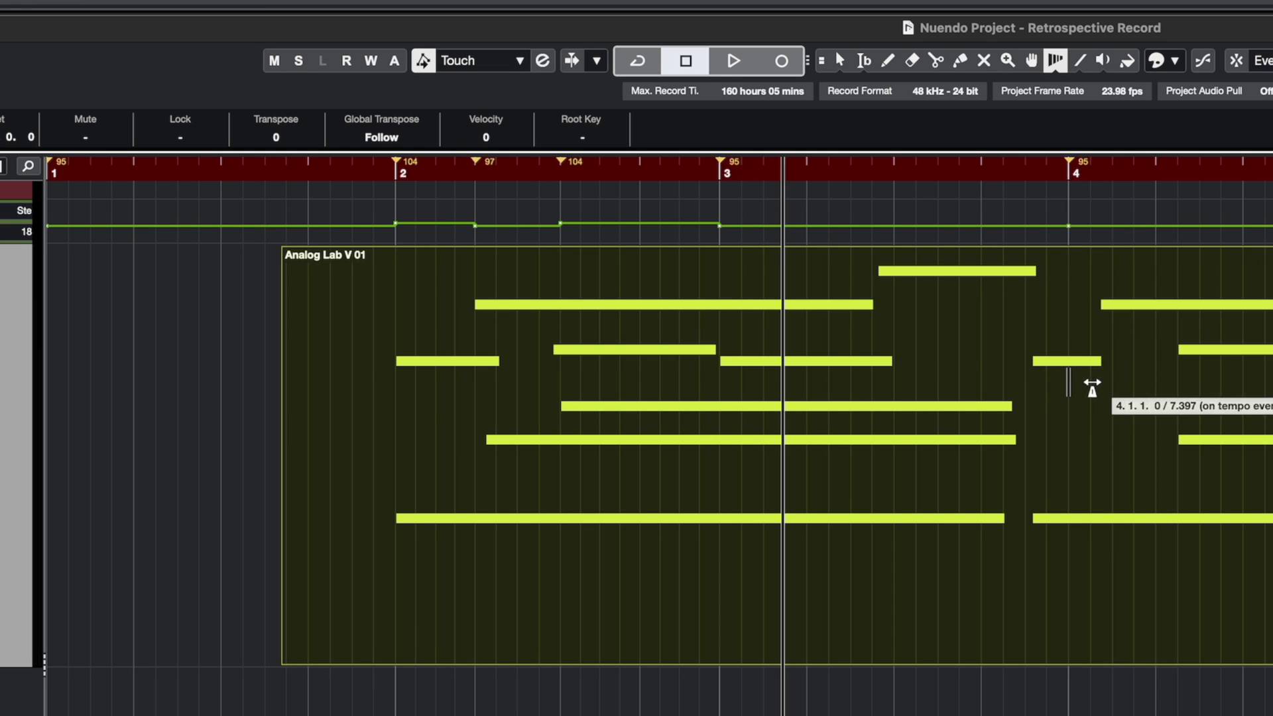
drag(1073, 206, 1034, 204)
click(1056, 61)
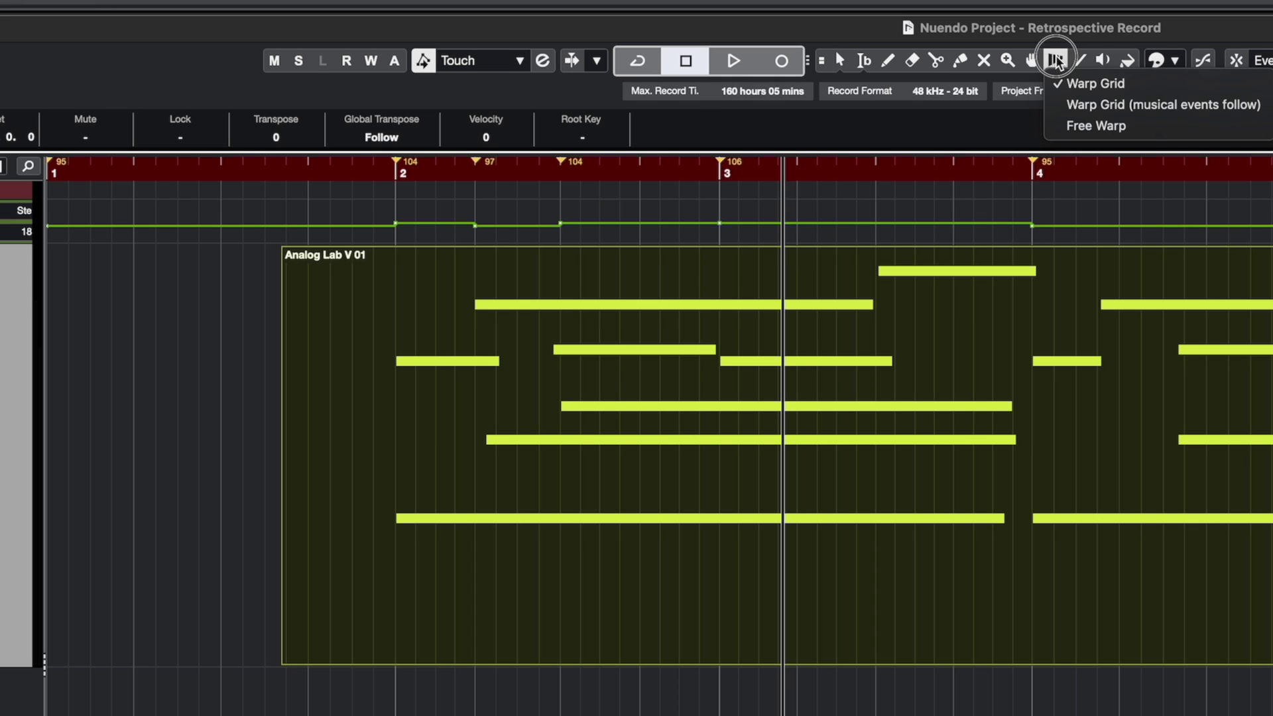
Set Time Warp to Warp Grid (musical events follow) and toggle the track between linear and musical time base.
click(1103, 116)
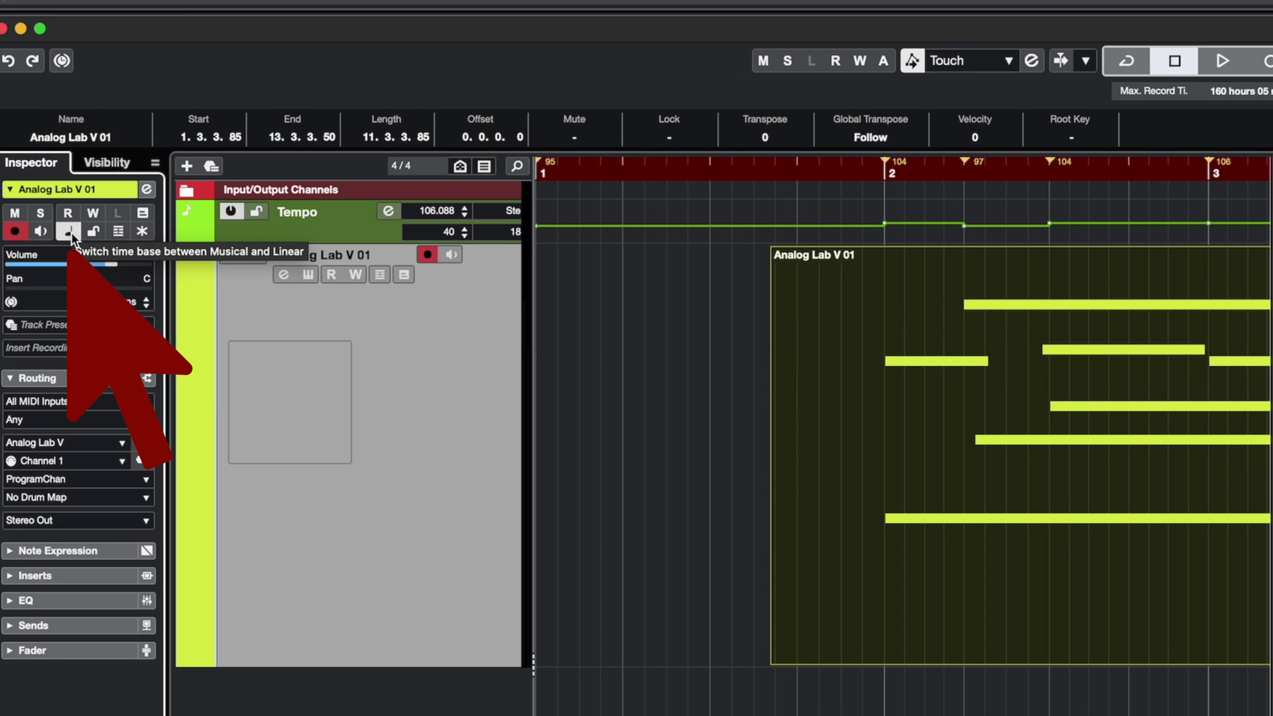
click(71, 230)
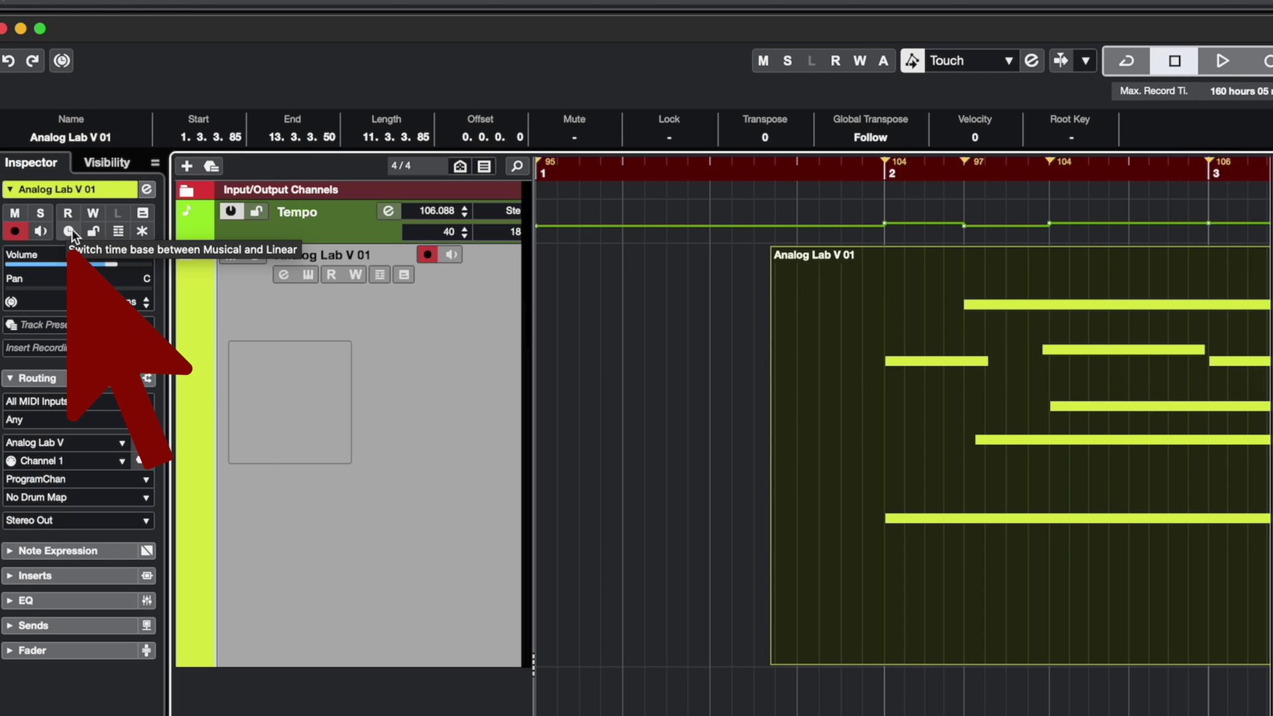
click(71, 230)
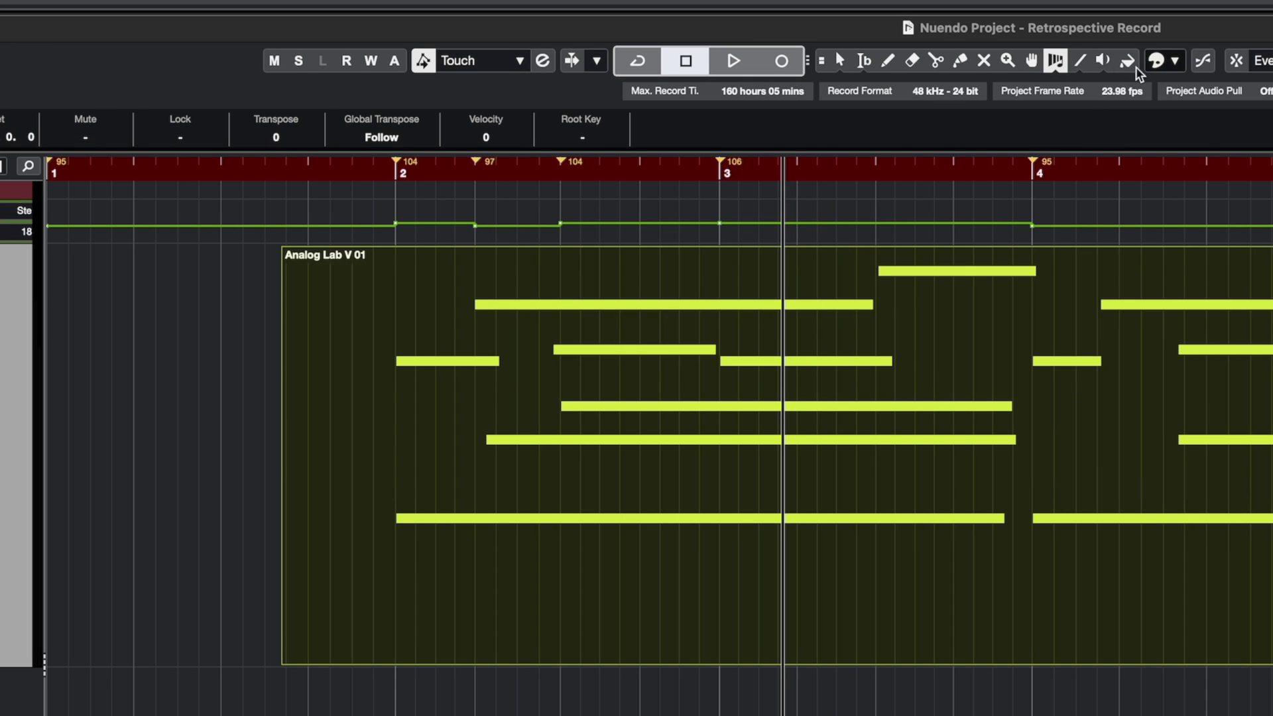
click(1054, 60)
click(1103, 118)
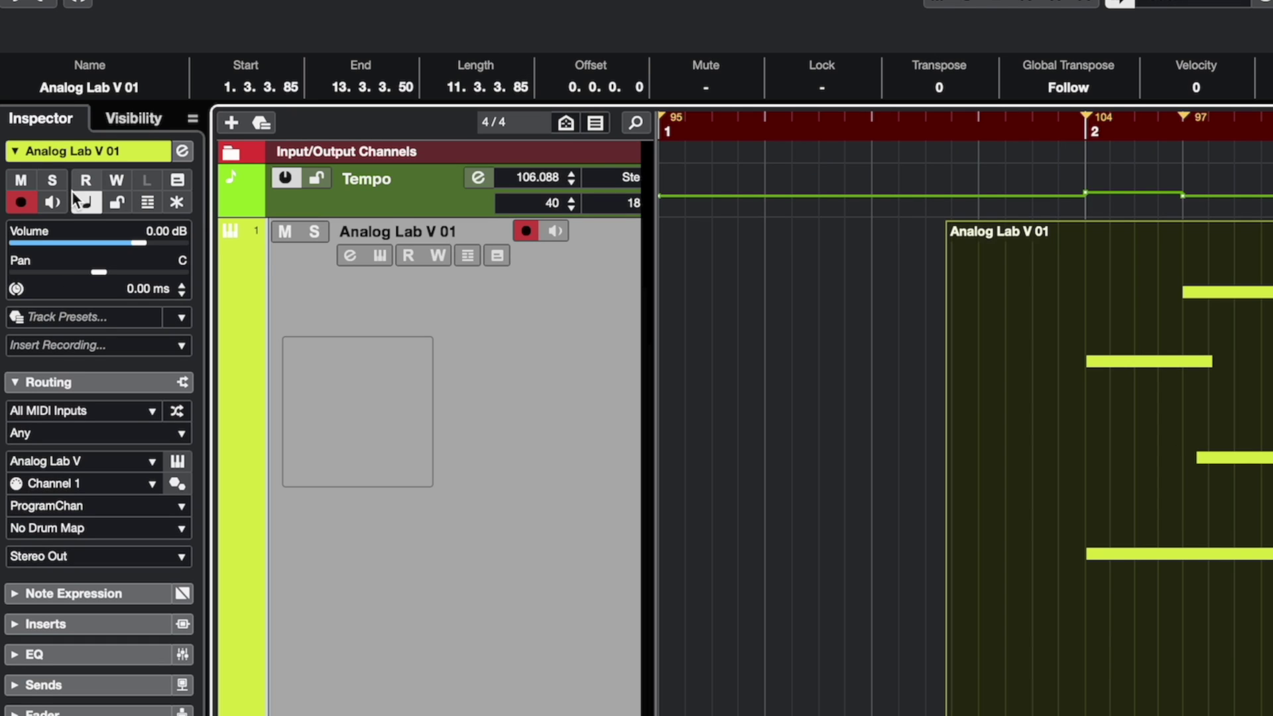
click(85, 202)
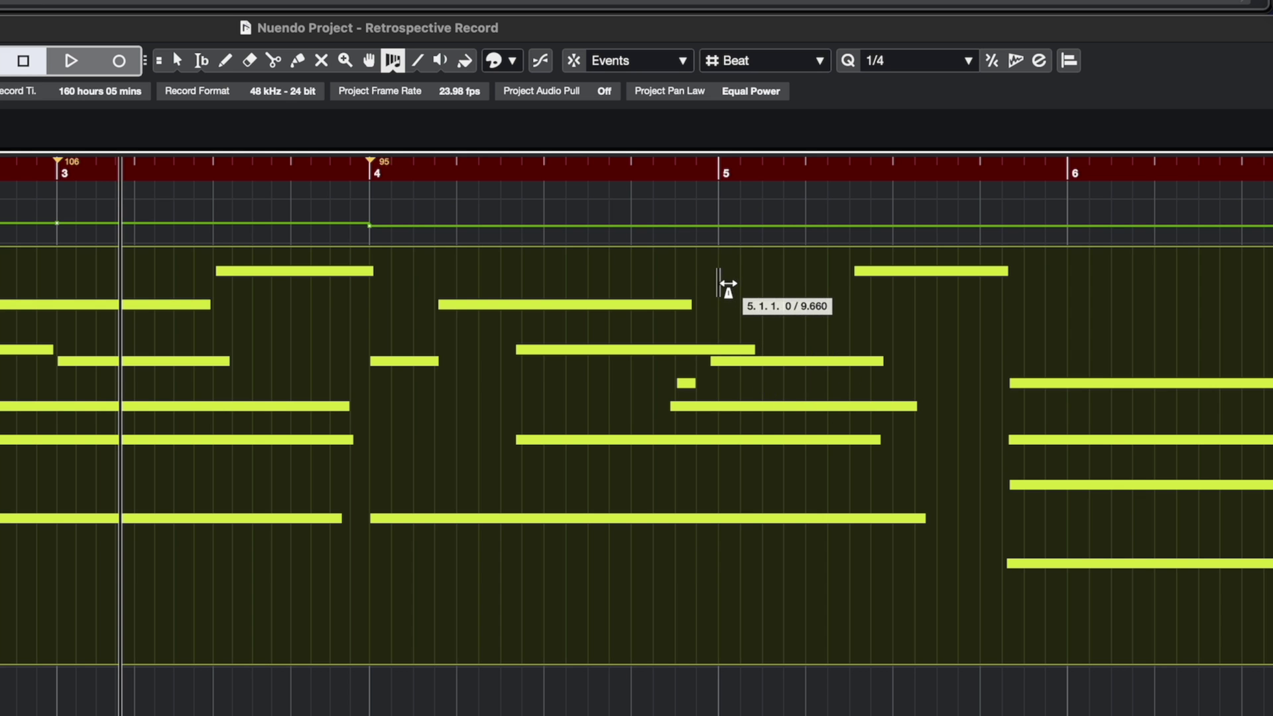
Try warping bar 5 and bar 4's second beat, undo it, and return Time Warp to warping only the grid.
mouse_move(716, 288)
mouse_down()
mouse_move(688, 287)
mouse_move(812, 287)
mouse_move(693, 290)
mouse_move(769, 291)
mouse_move(718, 290)
mouse_up()
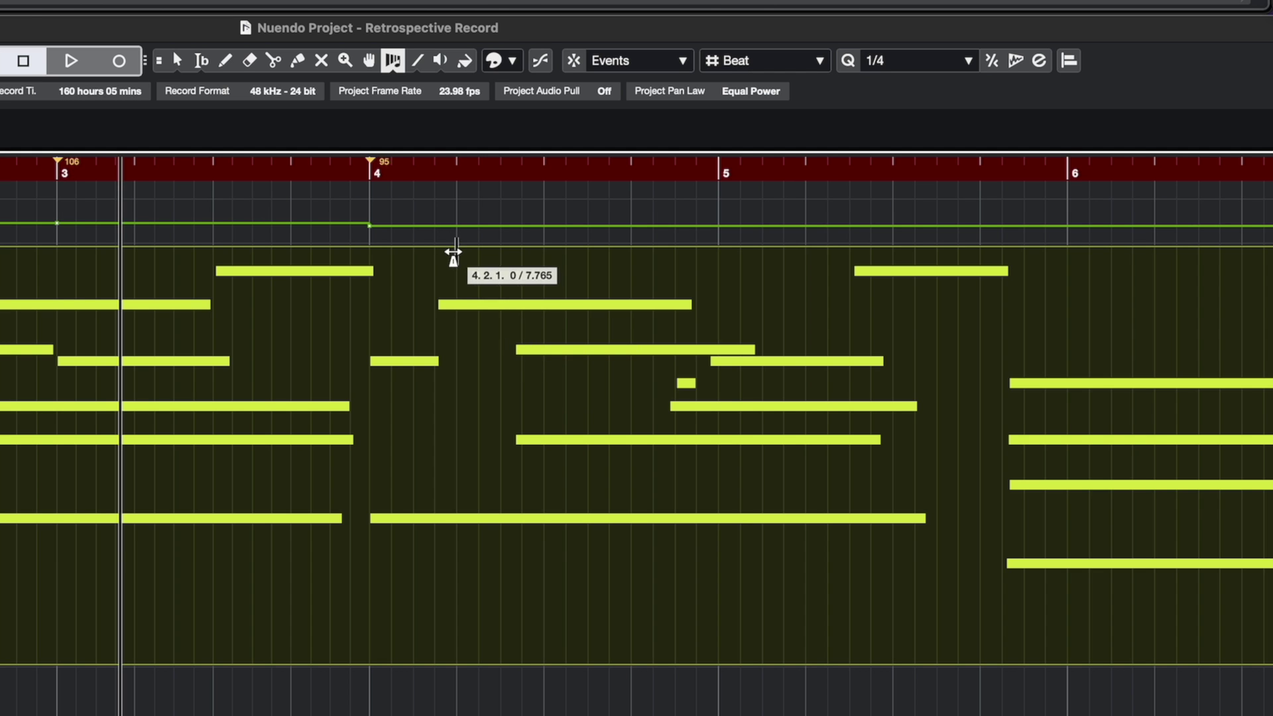
drag(462, 270, 441, 270)
key(ctrl+z)
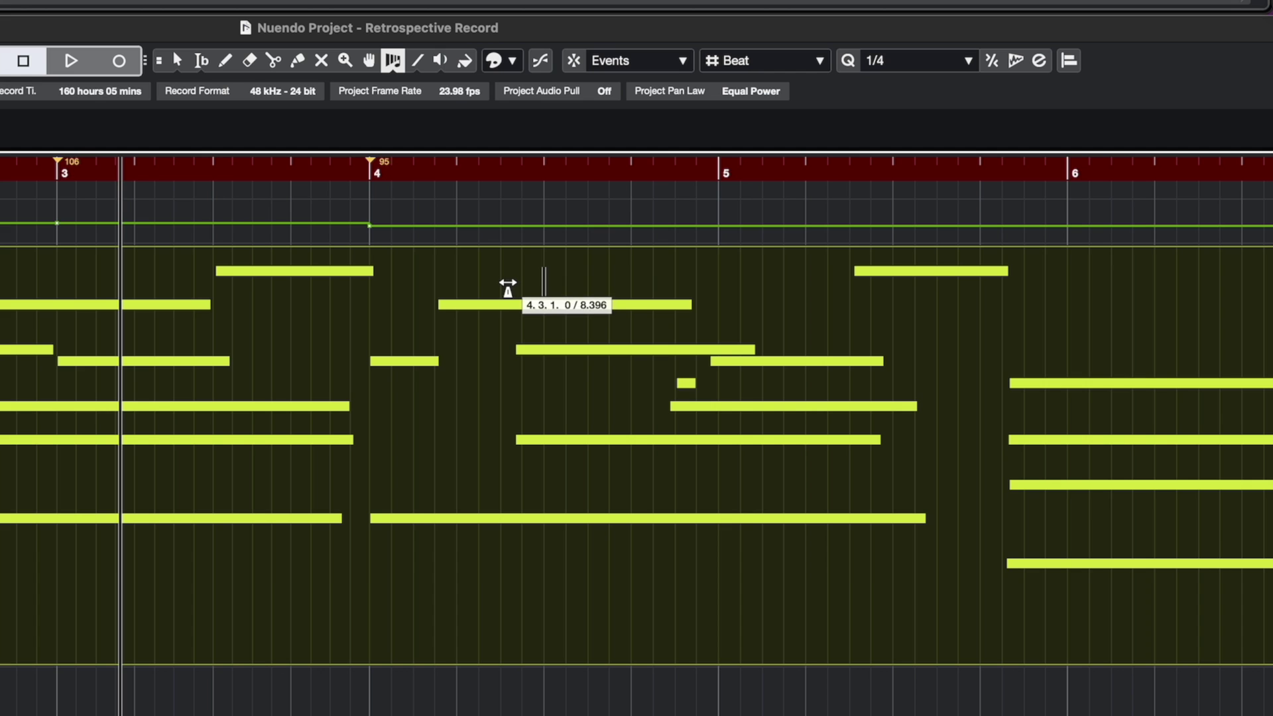
click(393, 60)
click(427, 82)
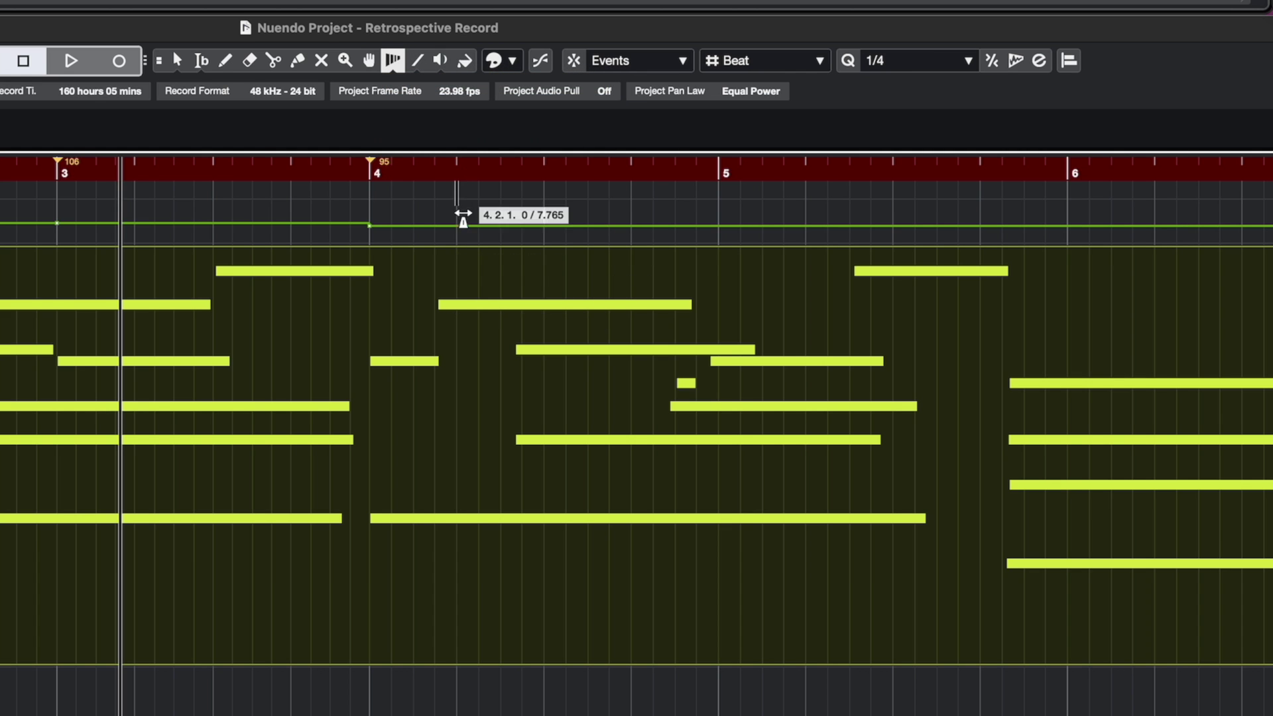
Warp bar 4, its second beat, bar 5 and bar 6 onto note starts, checking by playback.
drag(455, 275, 442, 276)
drag(530, 260, 514, 261)
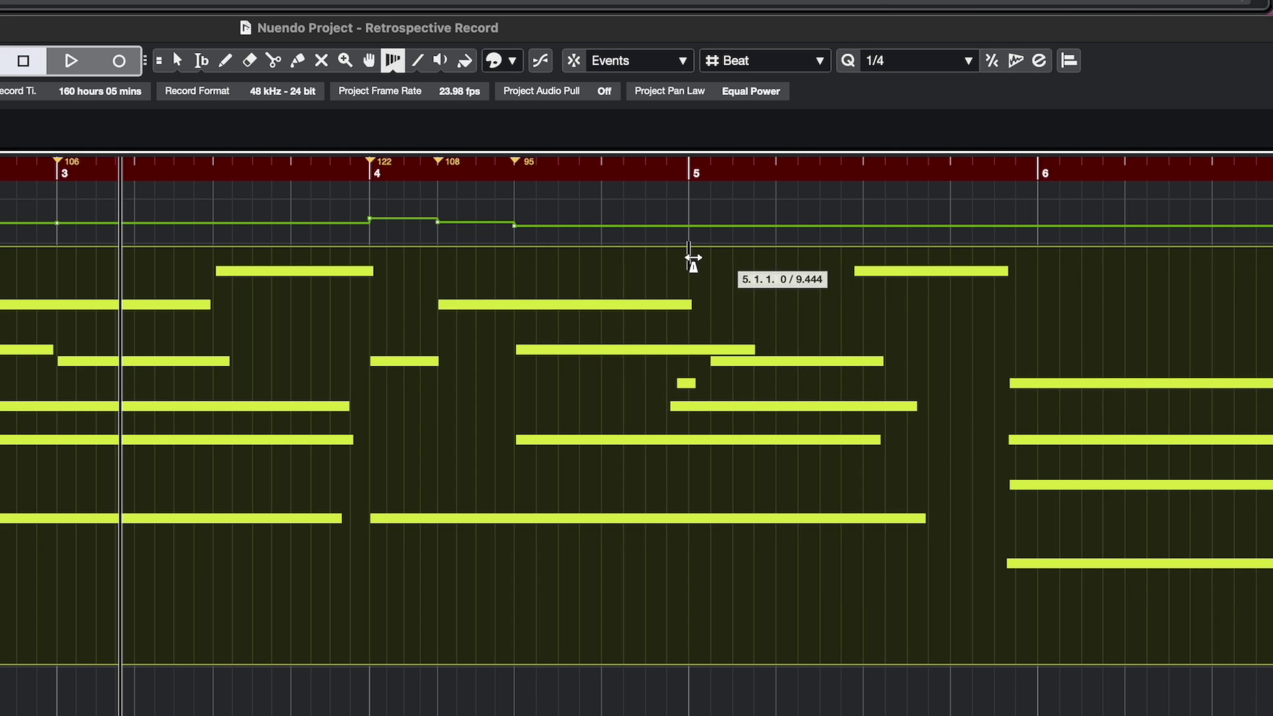
drag(686, 260, 667, 262)
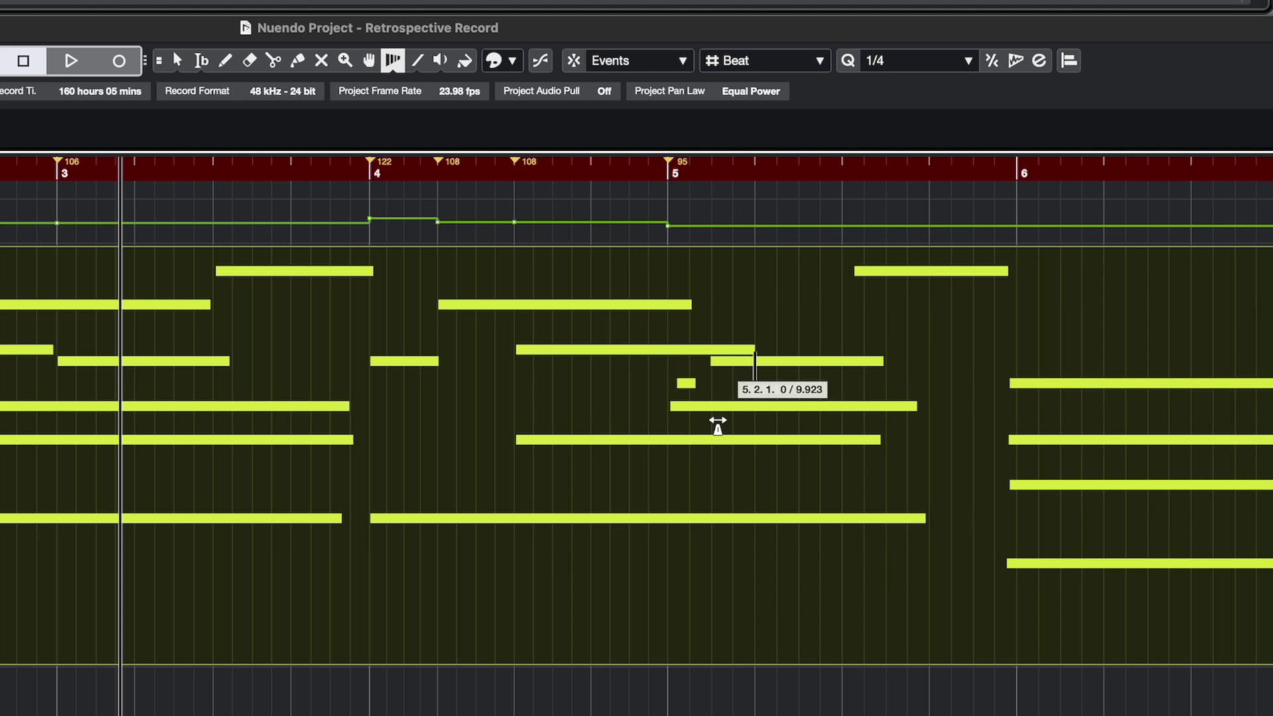
double_click(400, 177)
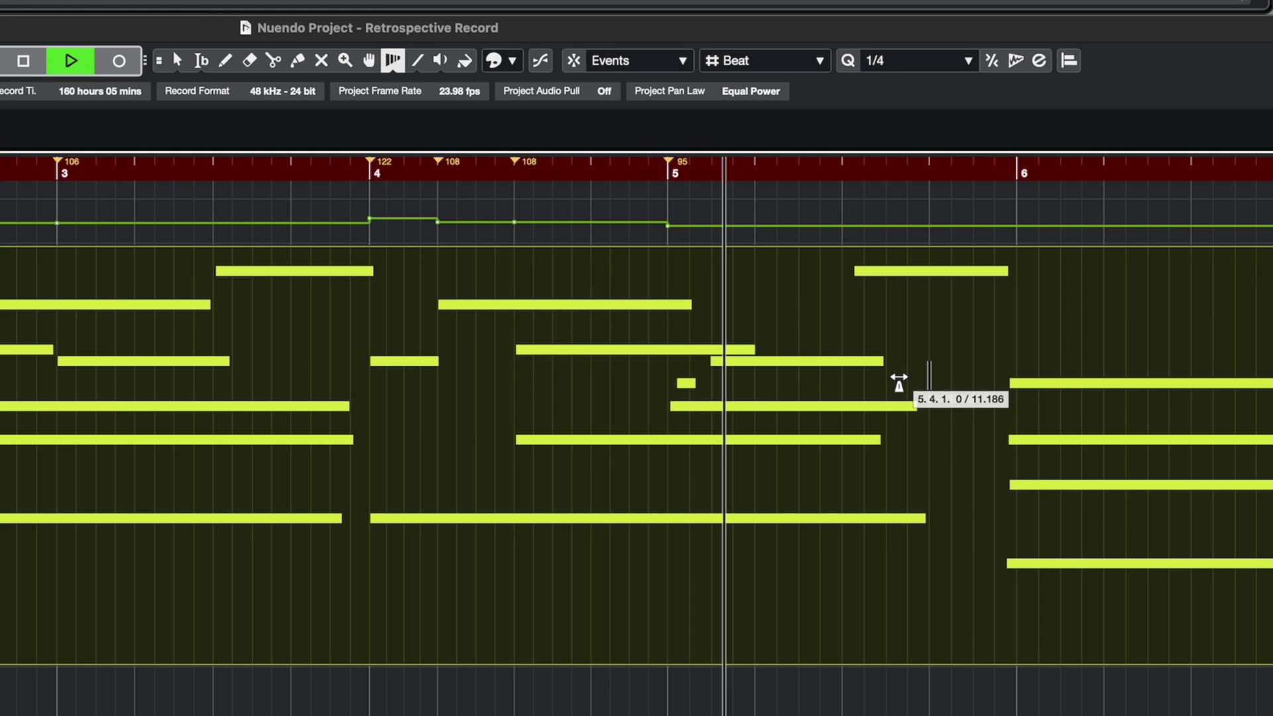
key(space)
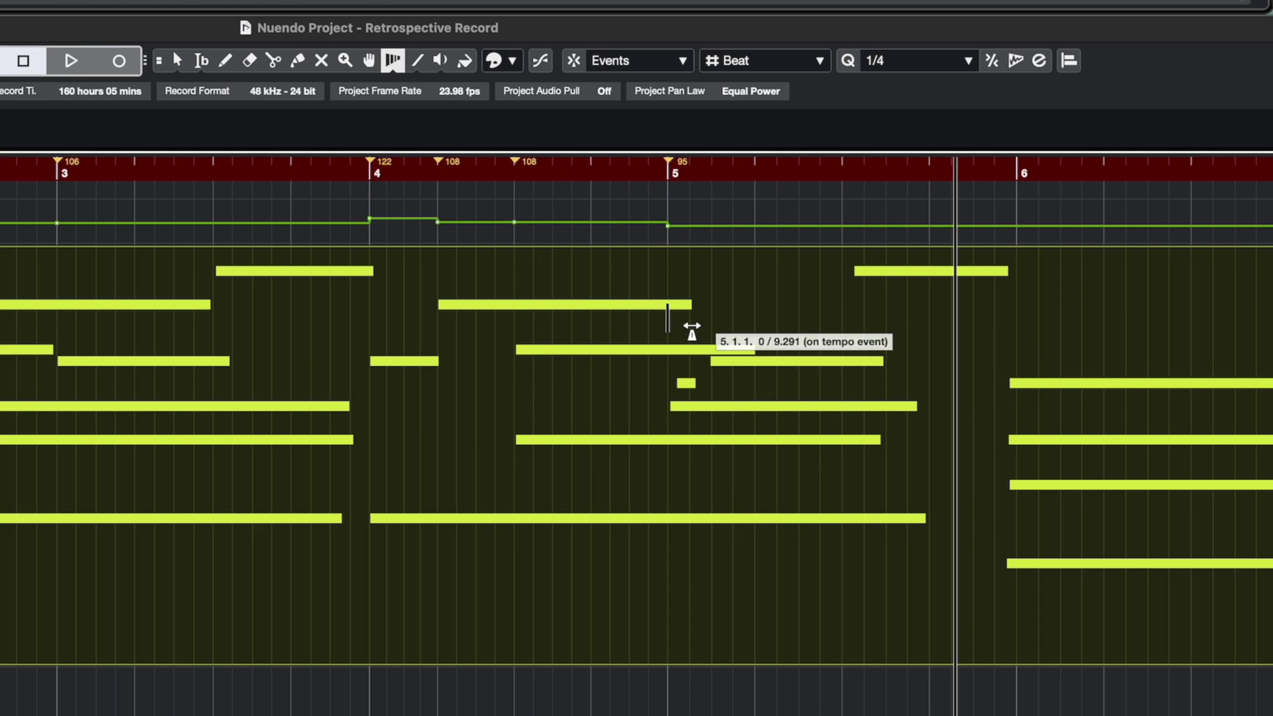
drag(668, 264, 689, 262)
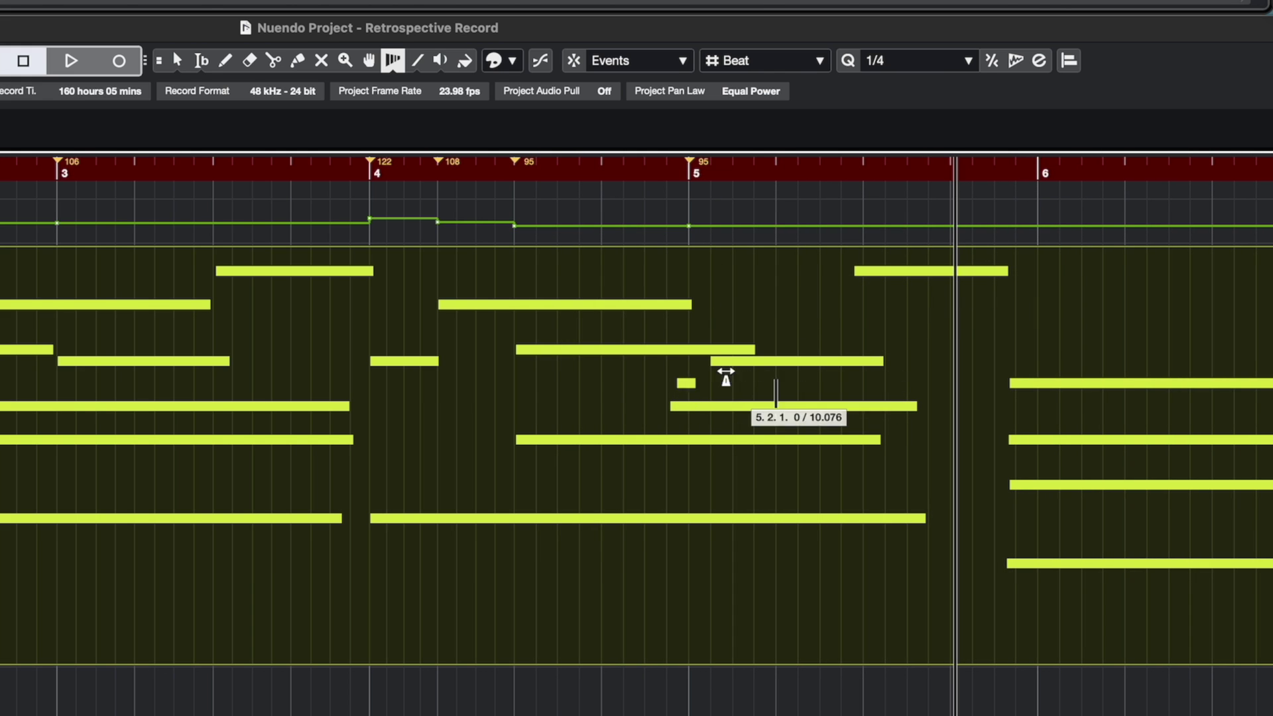
drag(861, 298, 853, 295)
drag(1033, 297, 1011, 299)
scroll(1014, 285, right, 4)
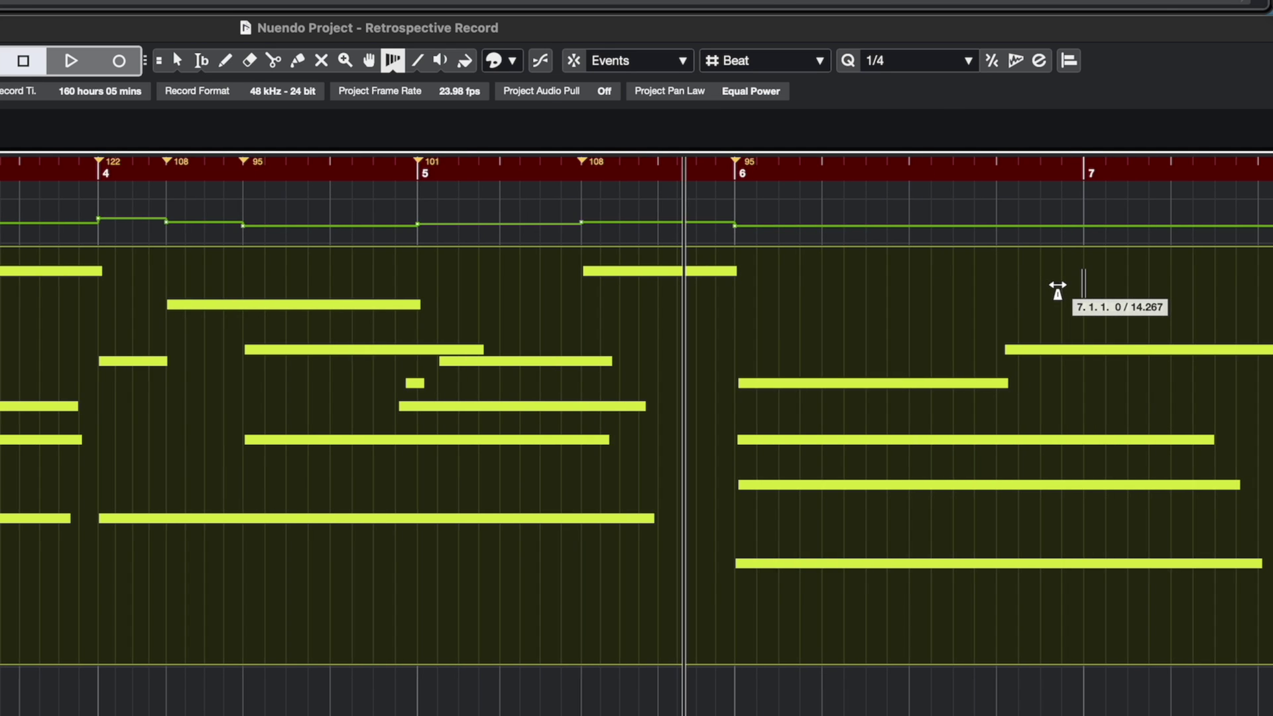
Warp bars 7, 8 and 9 onto their note starts, giving 123, 121, 131 and 124 BPM events.
drag(1081, 278, 1004, 286)
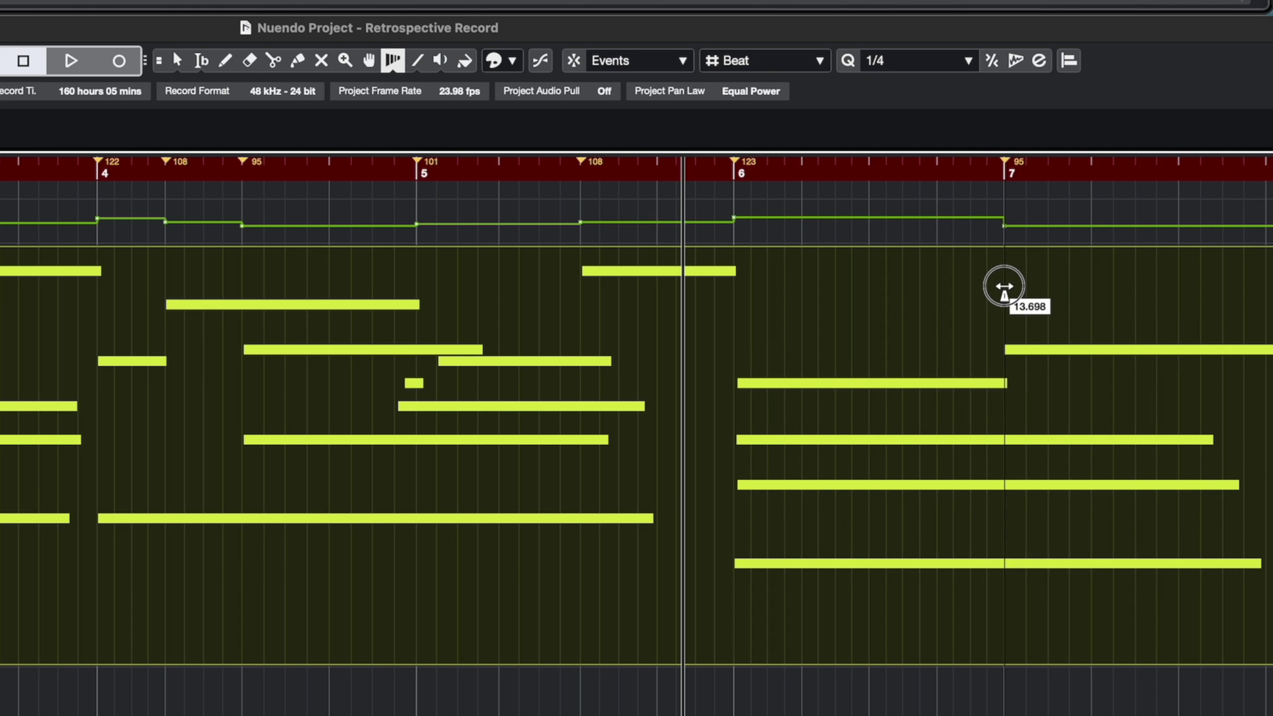
key(space)
scroll(1004, 287, right, 2)
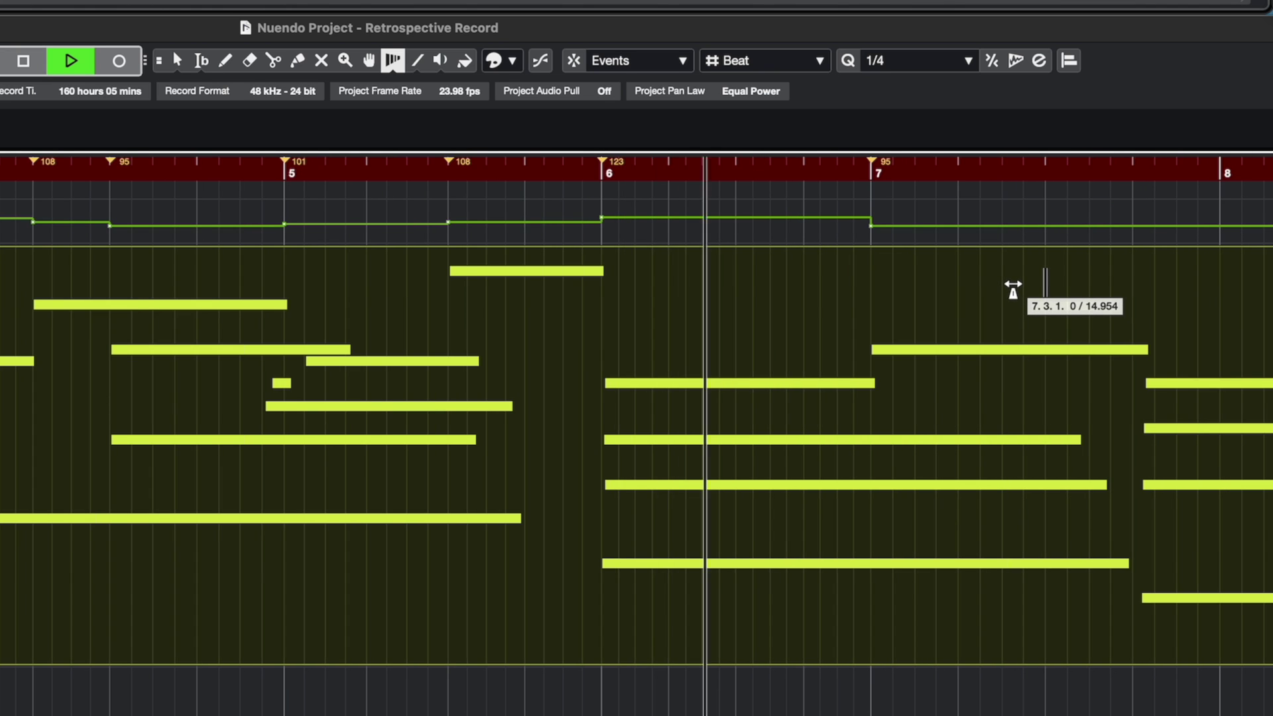
scroll(1013, 288, right, 6)
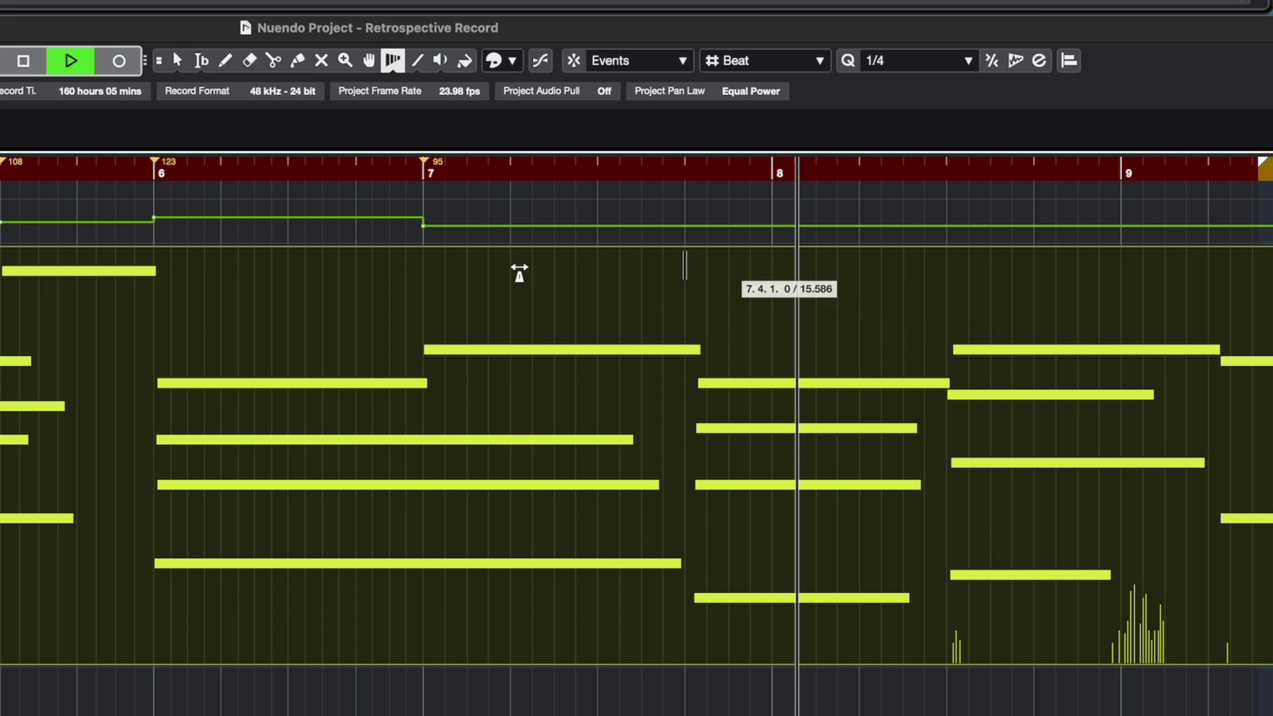
key(space)
drag(776, 285, 696, 292)
drag(1228, 278, 1145, 278)
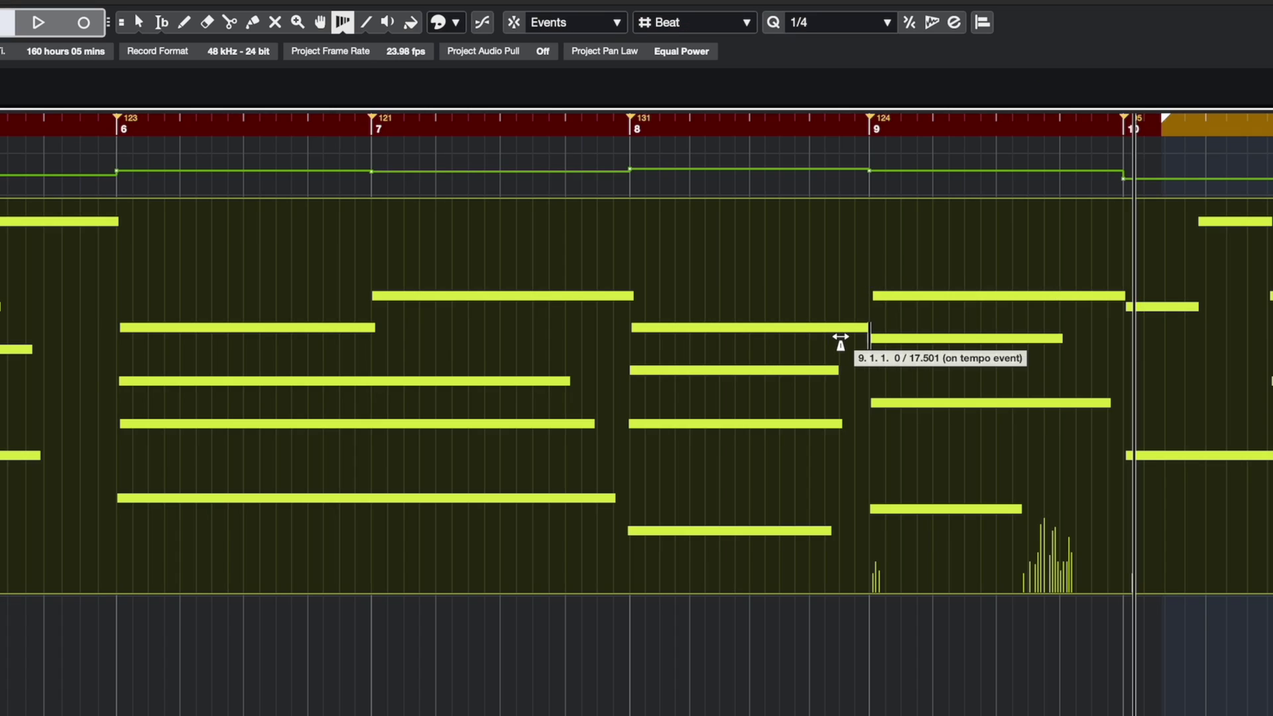
scroll(841, 342, down, 3)
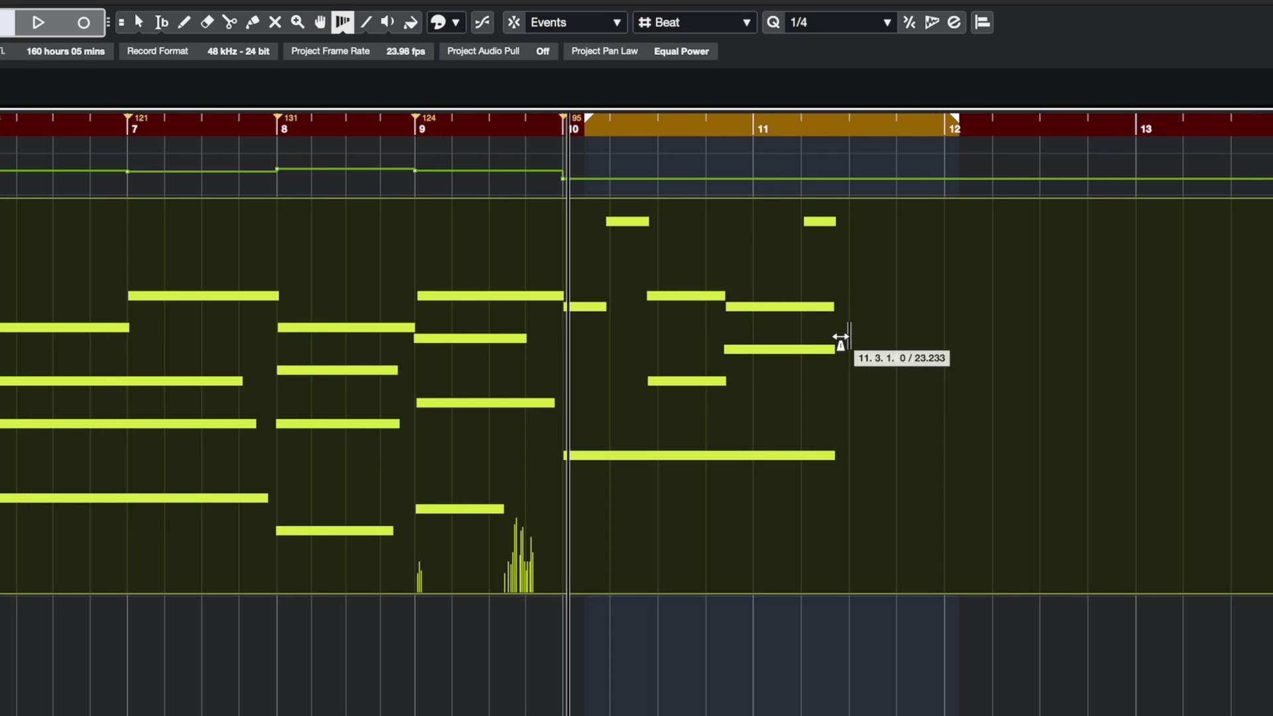
Set the grid to Bar, try warping bar 11 and undo it, then return the grid to Beat.
click(666, 26)
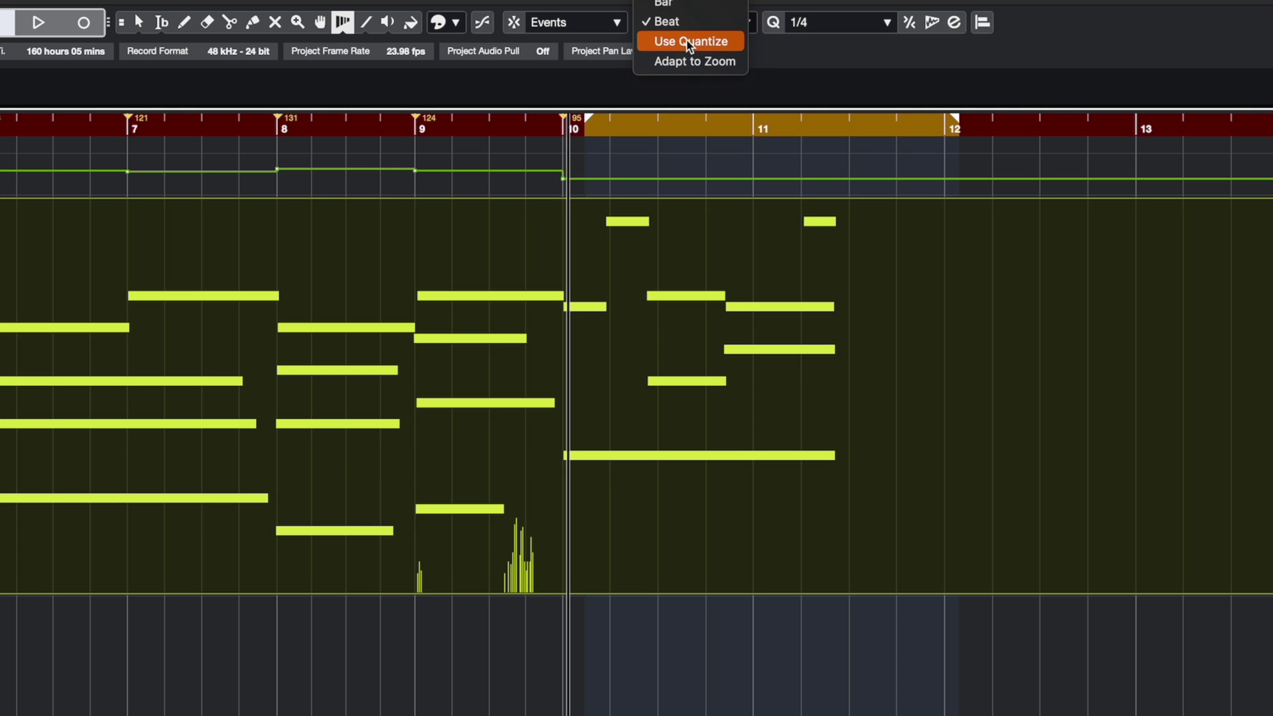
click(681, 5)
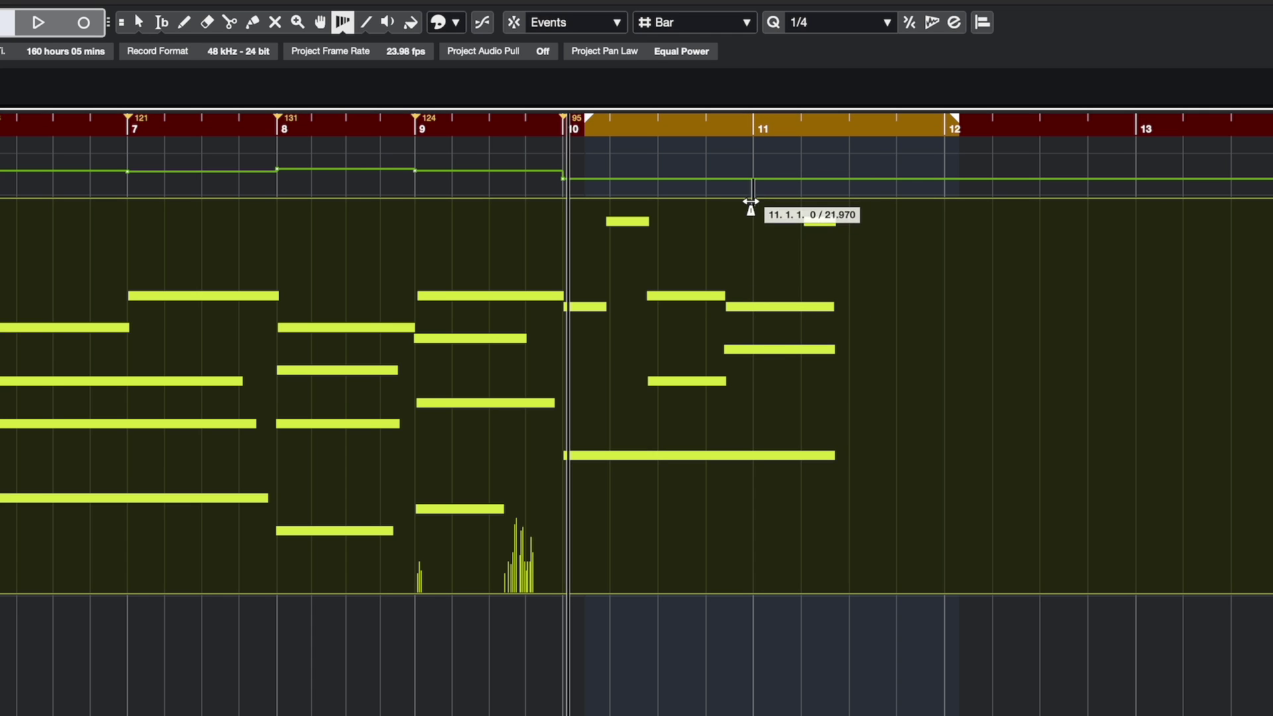
mouse_move(748, 244)
mouse_down()
mouse_move(773, 247)
mouse_move(753, 247)
mouse_move(763, 264)
mouse_up()
drag(753, 662, 806, 656)
key(ctrl+z)
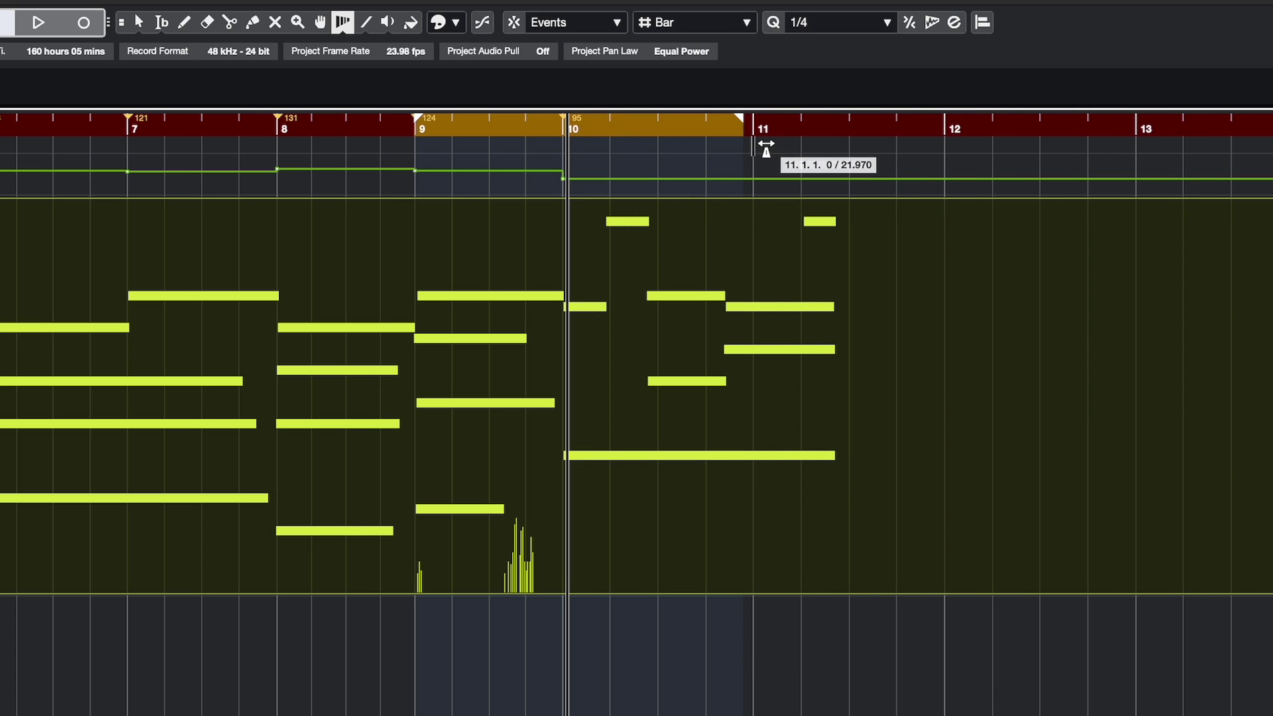
click(685, 27)
click(689, 41)
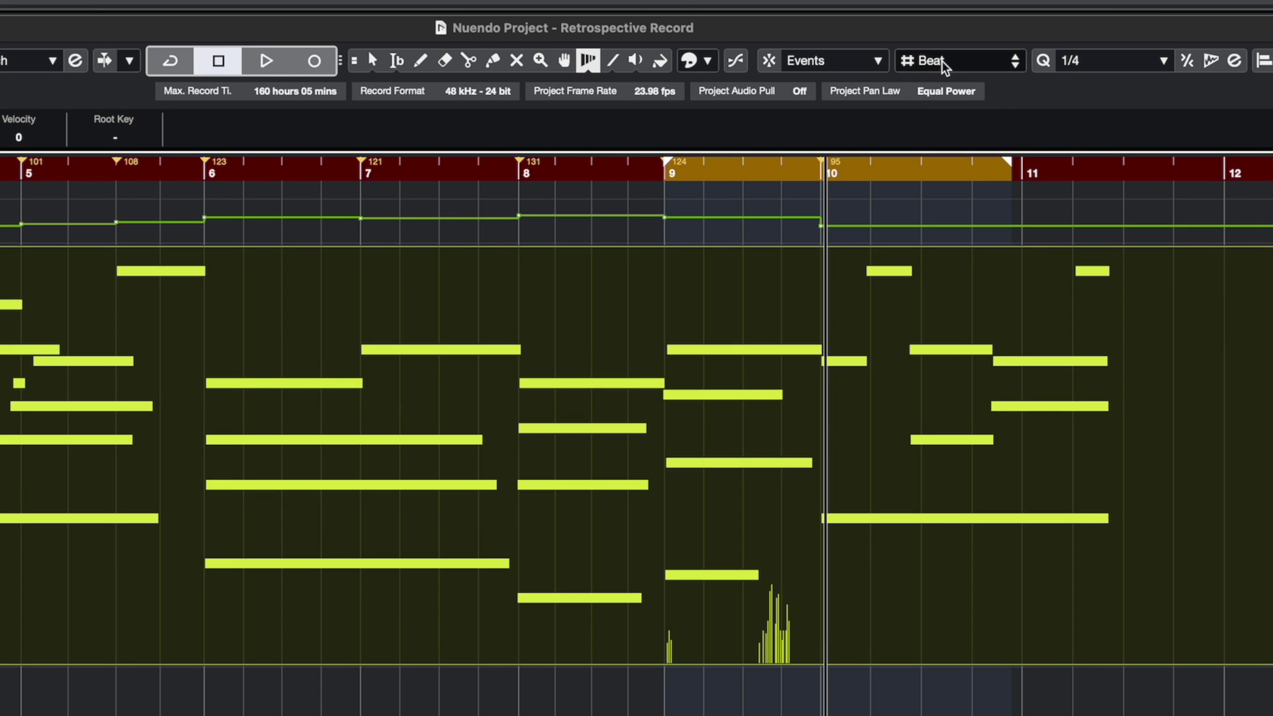
Zoom out to show the whole Analog Lab V 01 part and its warped tempo events across bars 2–10.
scroll(378, 332, down, 3)
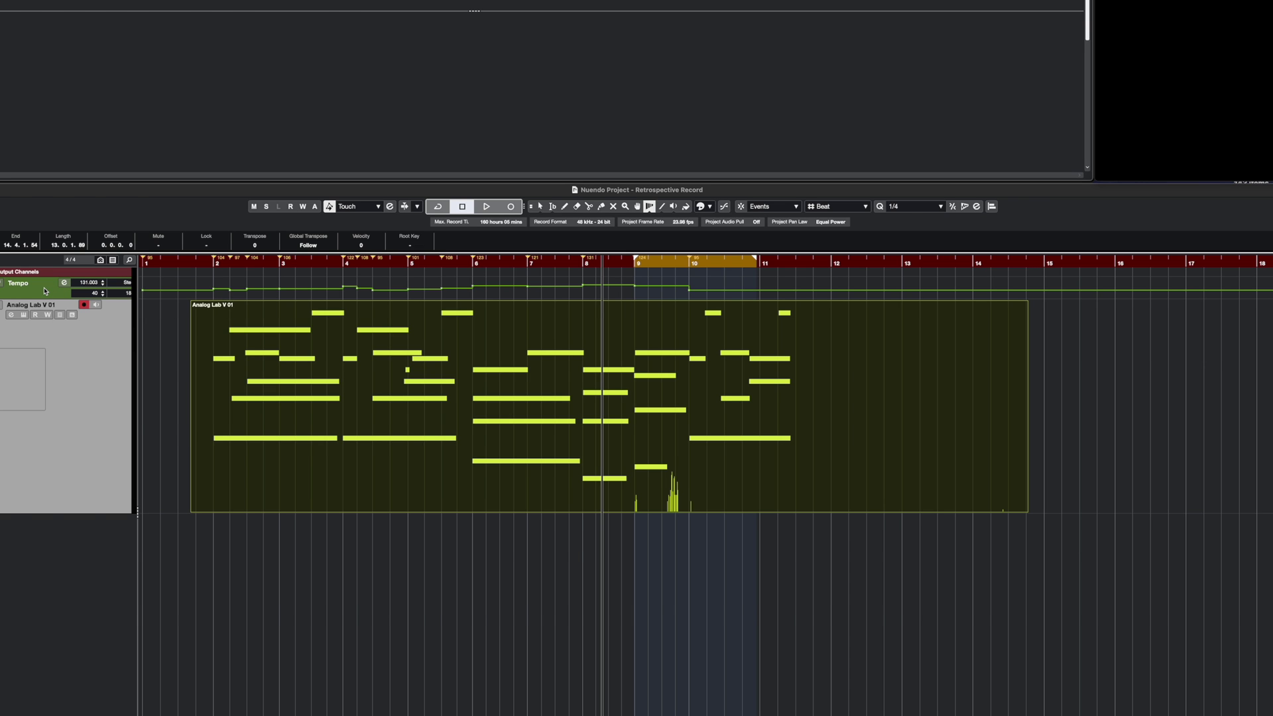
key(ctrl+t)
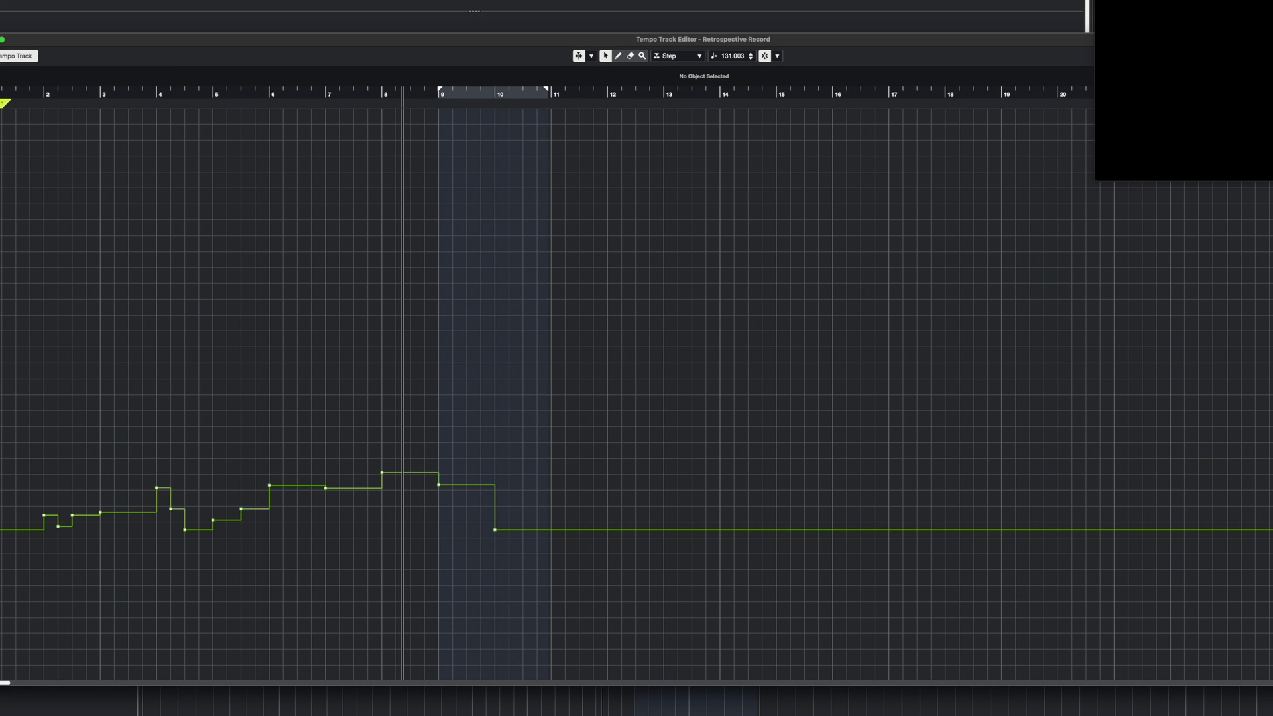
drag(567, 457, 23, 602)
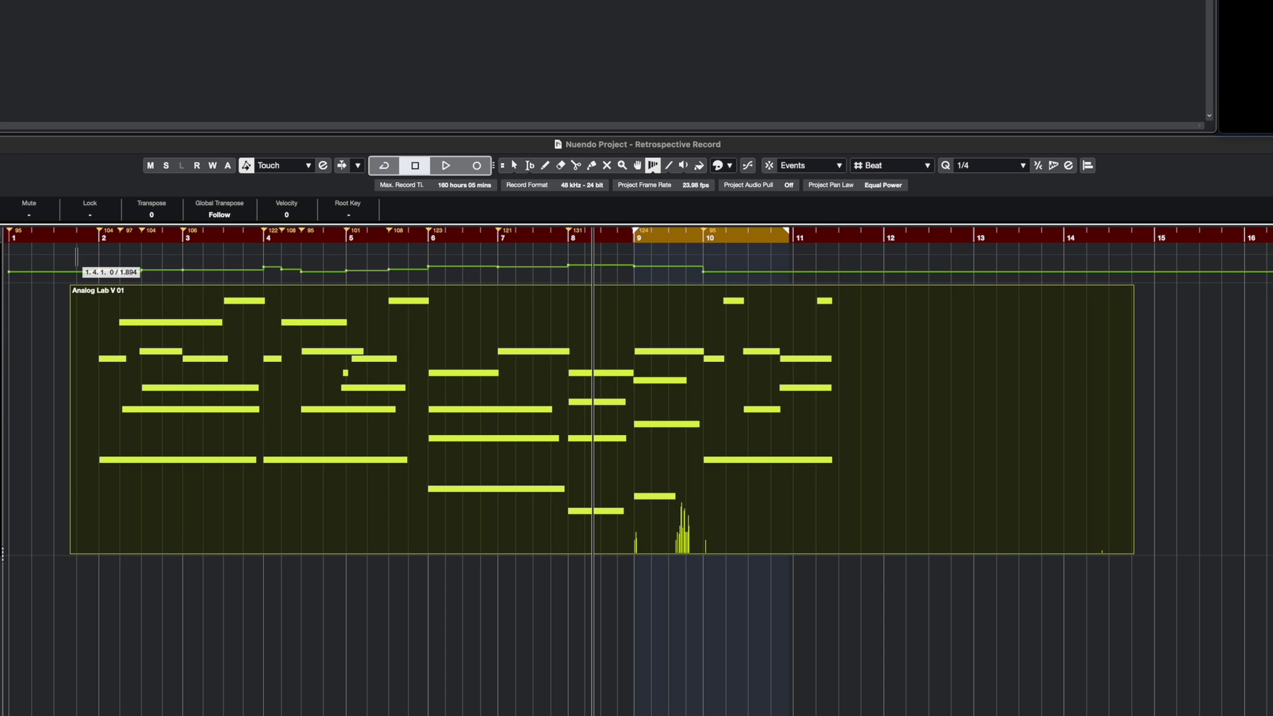
click(513, 167)
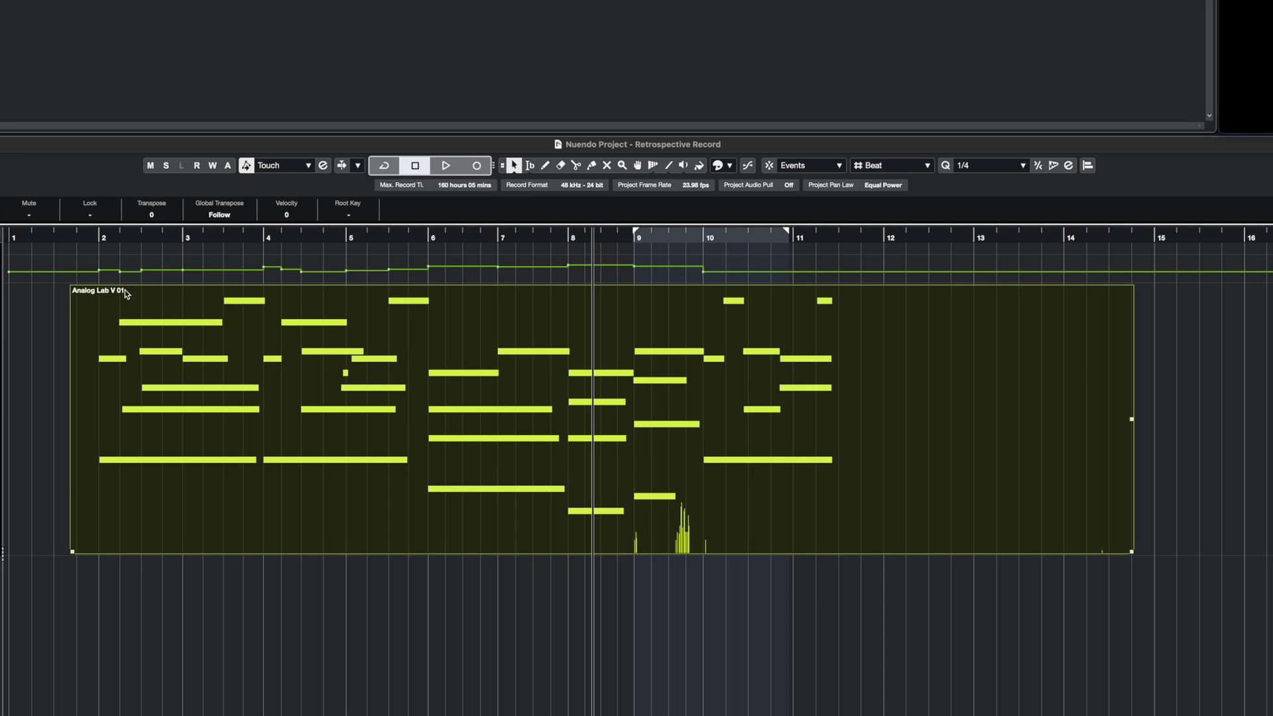
Range-select the warped tempo changes up to bar 8 and delete them to flatten the tempo.
click(758, 266)
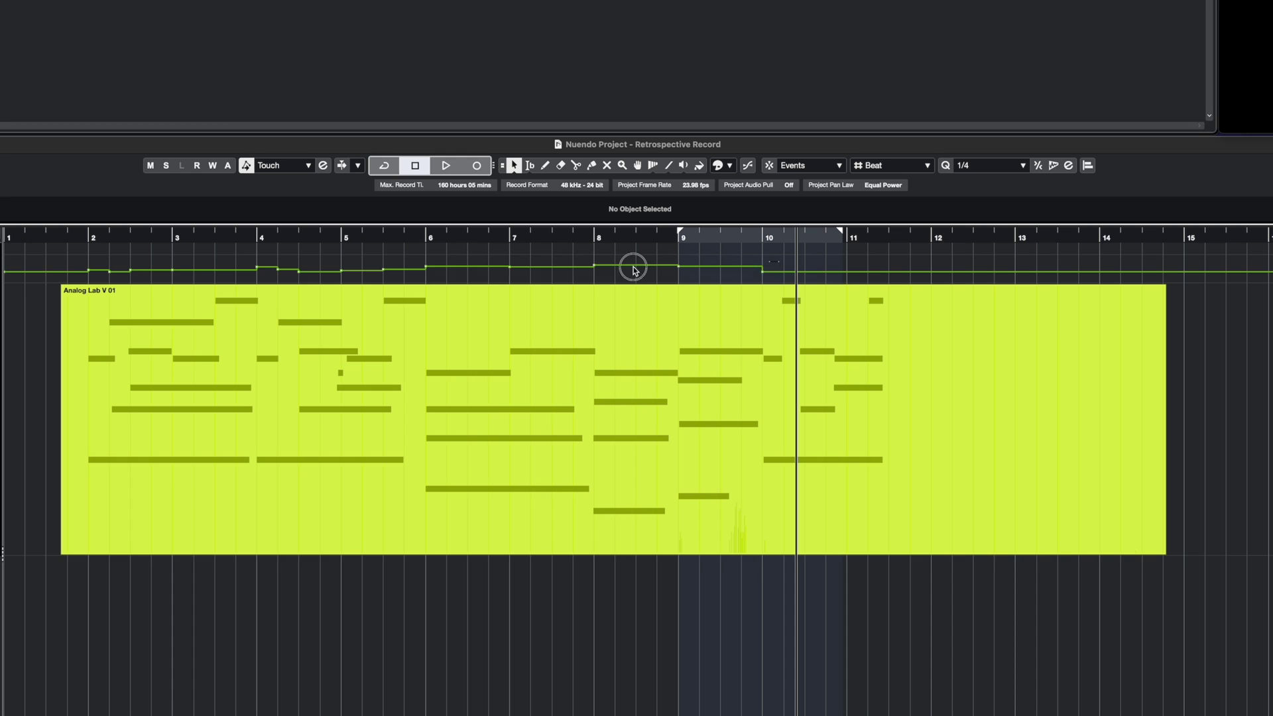
drag(100, 277, 61, 281)
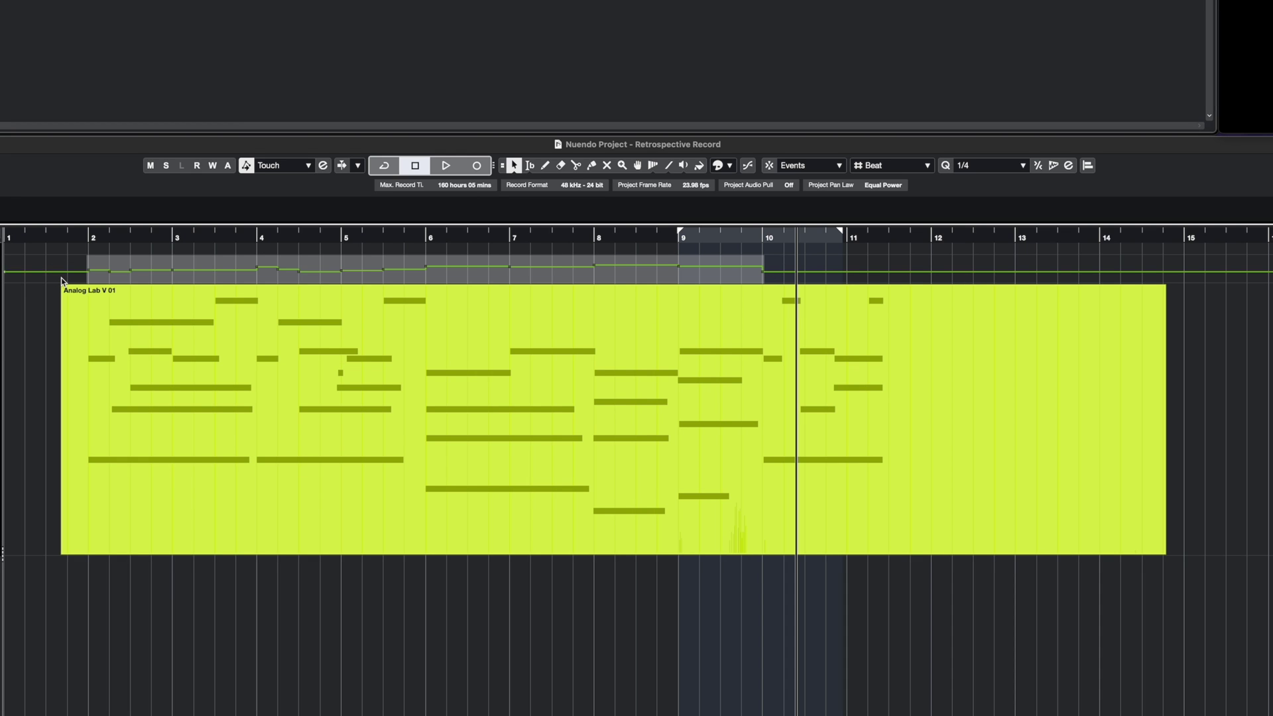
click(534, 400)
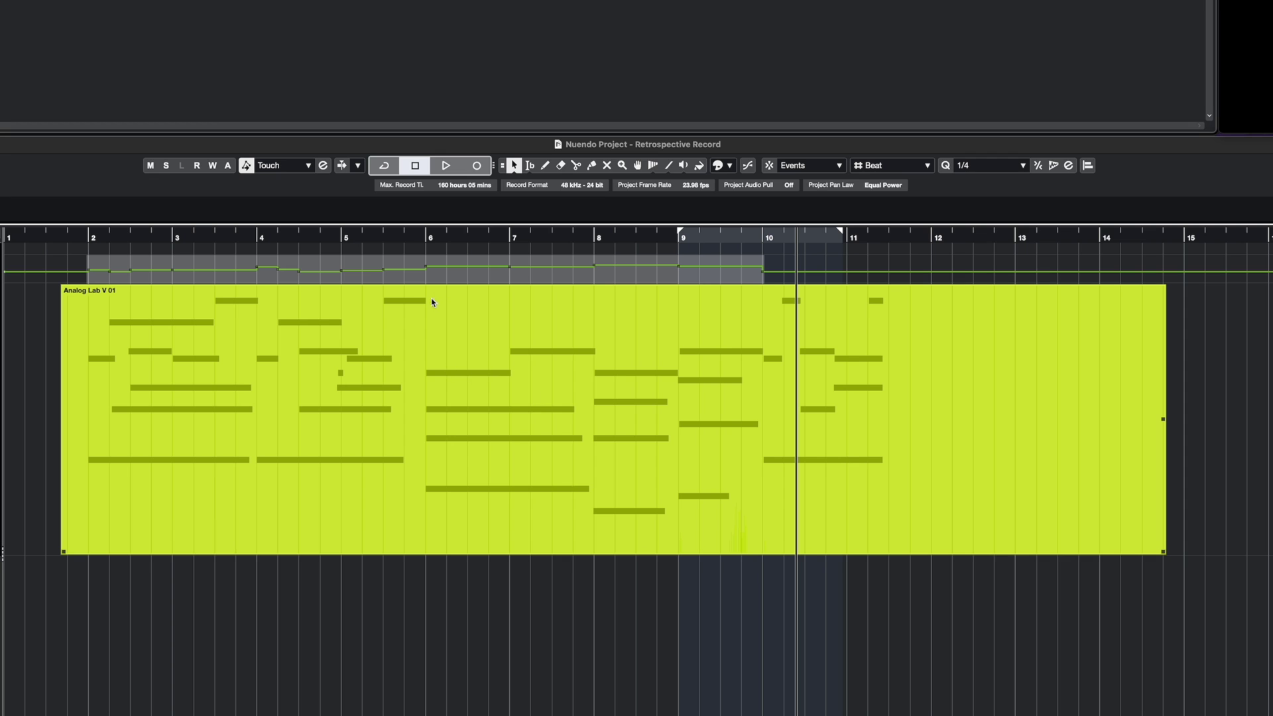
click(427, 253)
click(554, 369)
click(598, 282)
click(595, 296)
click(594, 296)
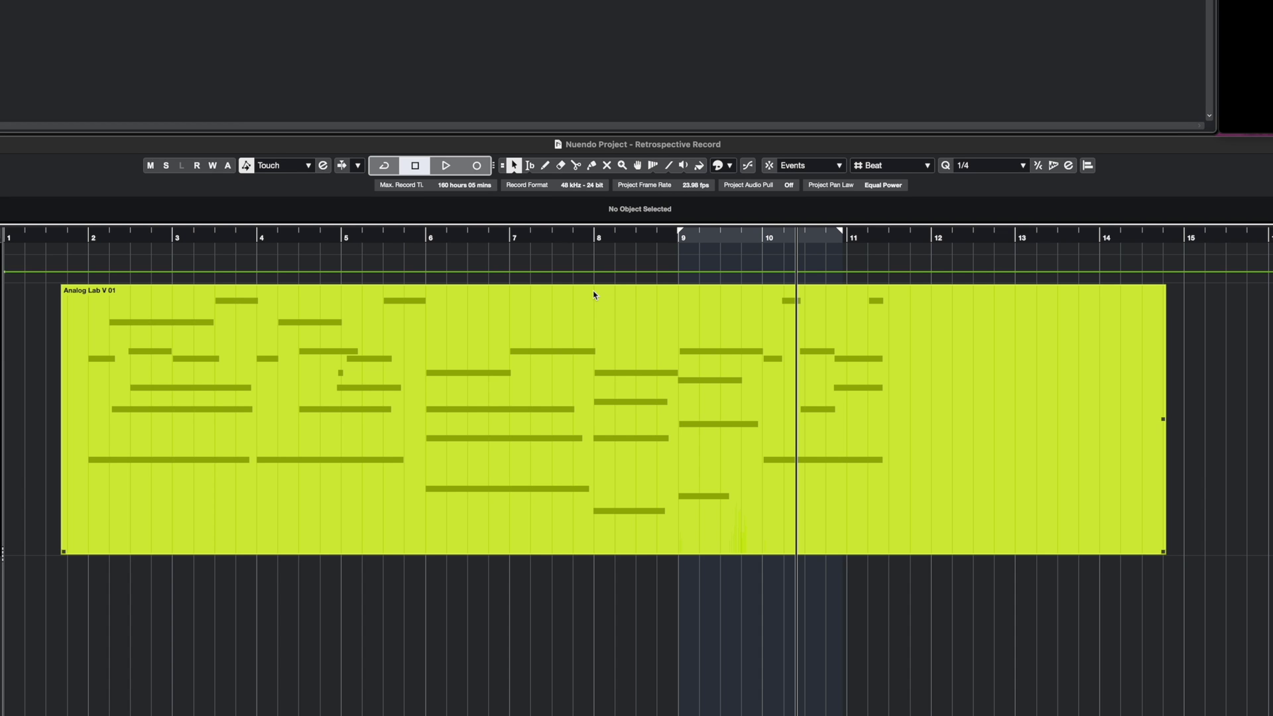
Set the playback position just before bar 6 and reselect the Analog Lab V 01 part.
click(528, 279)
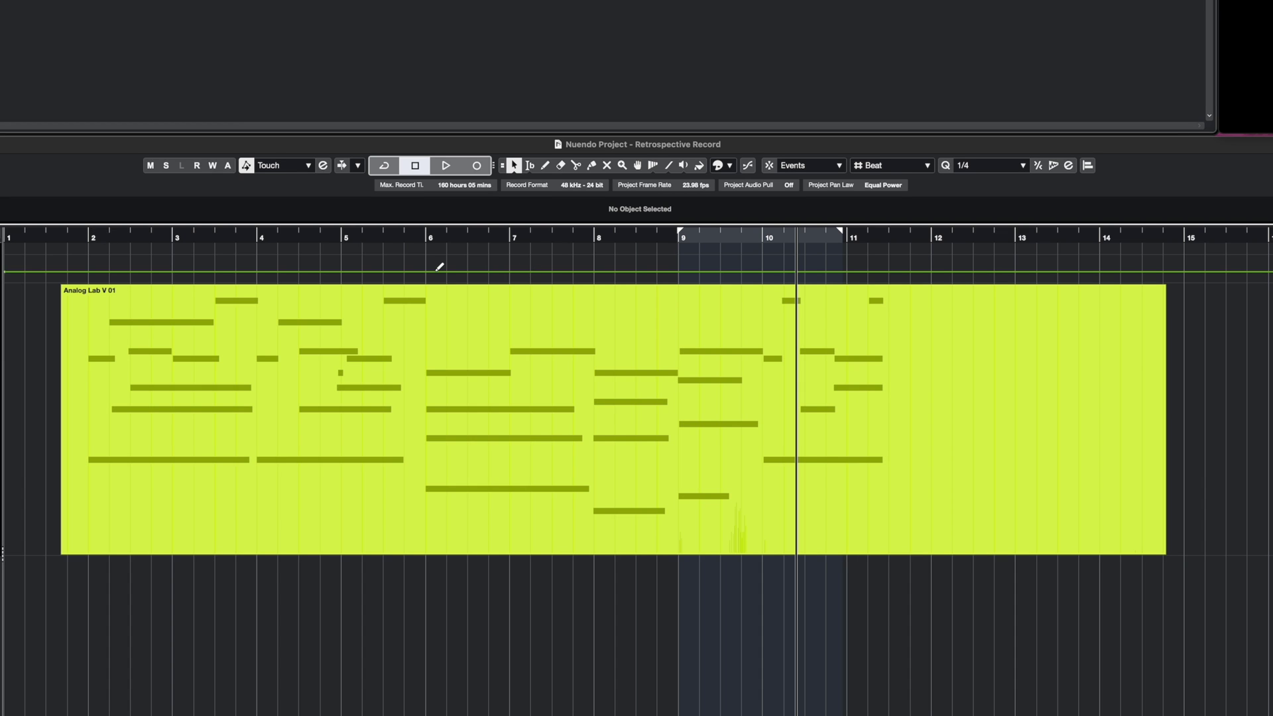
click(648, 309)
click(419, 260)
click(414, 236)
click(456, 312)
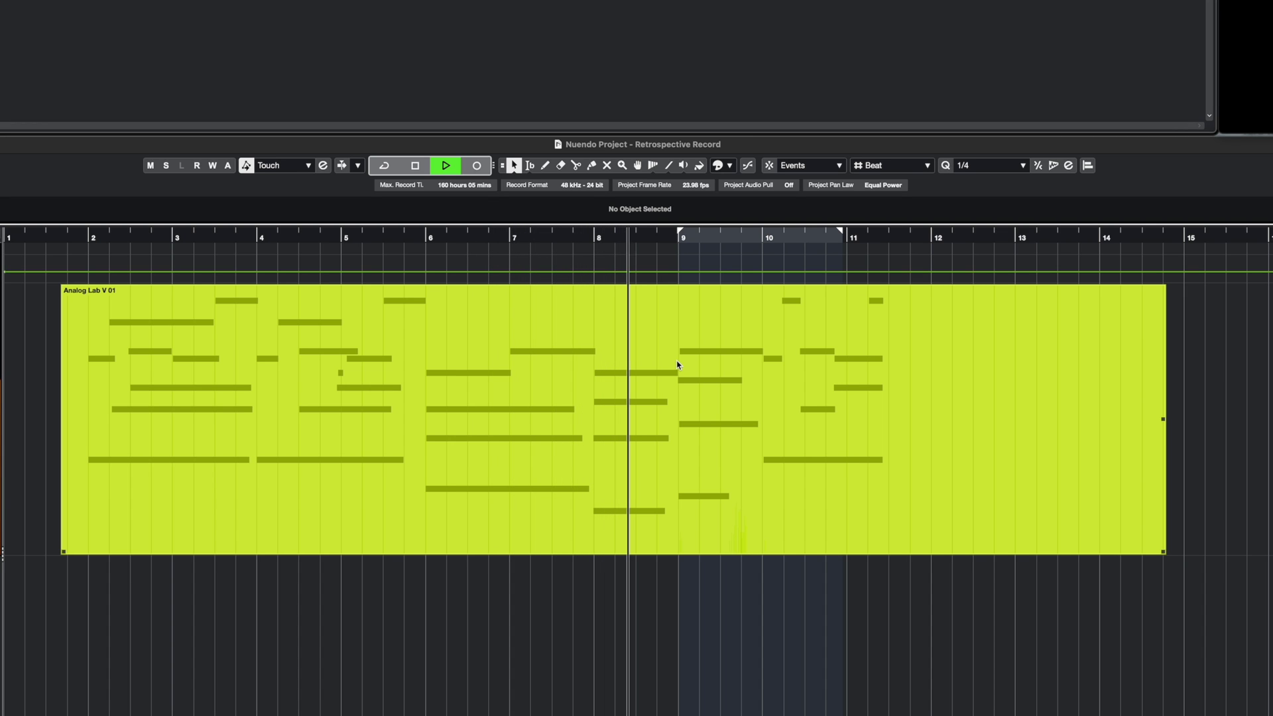
Stop playback and open the part's notes in an enlarged, zoomed-in lower-zone Key Editor.
key(space)
double_click(880, 378)
drag(463, 360, 463, 316)
scroll(371, 457, up, 2)
key(h)
key(h)
scroll(381, 530, left, 10)
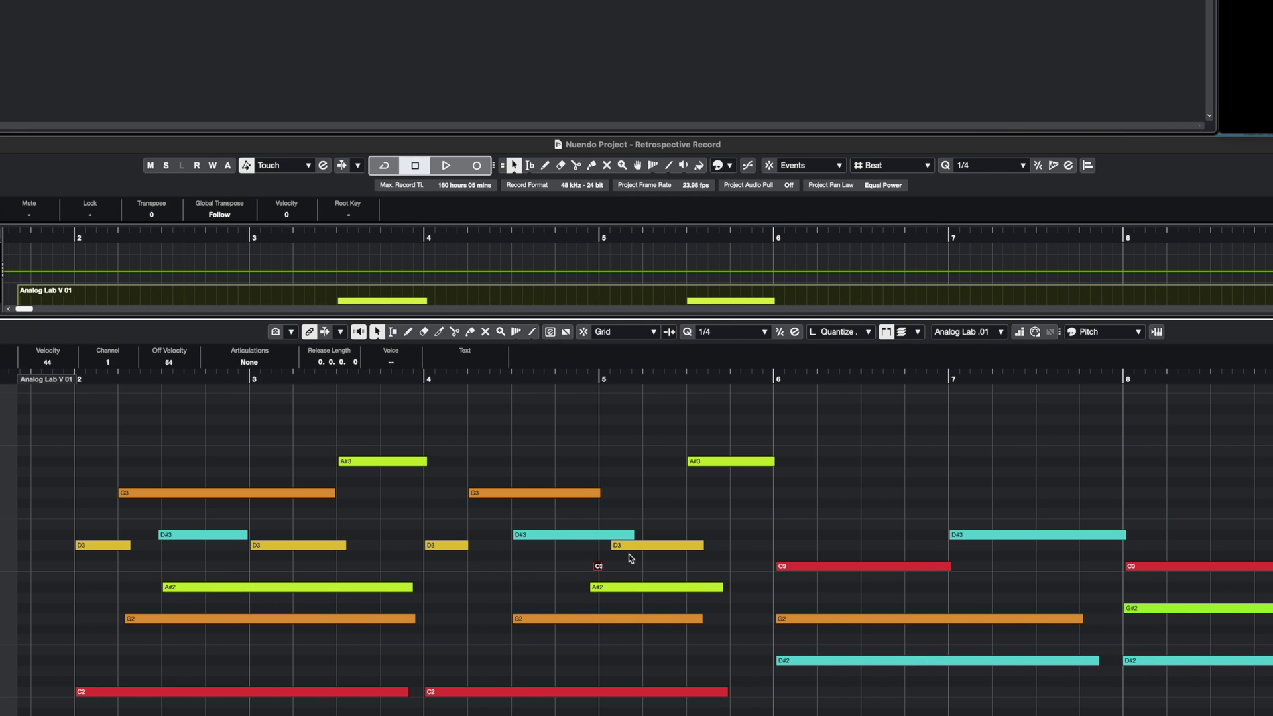
Make the D3 note start exactly at bar 5, then quantize all notes to the grid.
drag(617, 549, 598, 556)
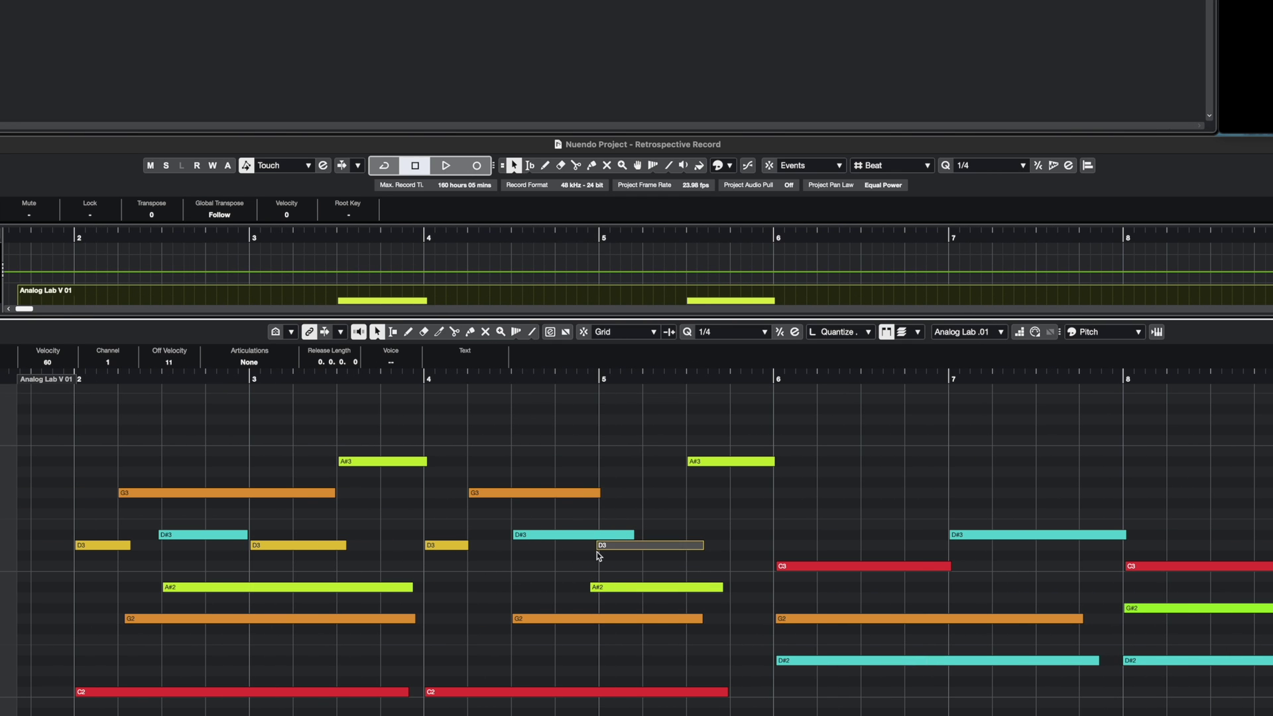
click(590, 587)
key(g)
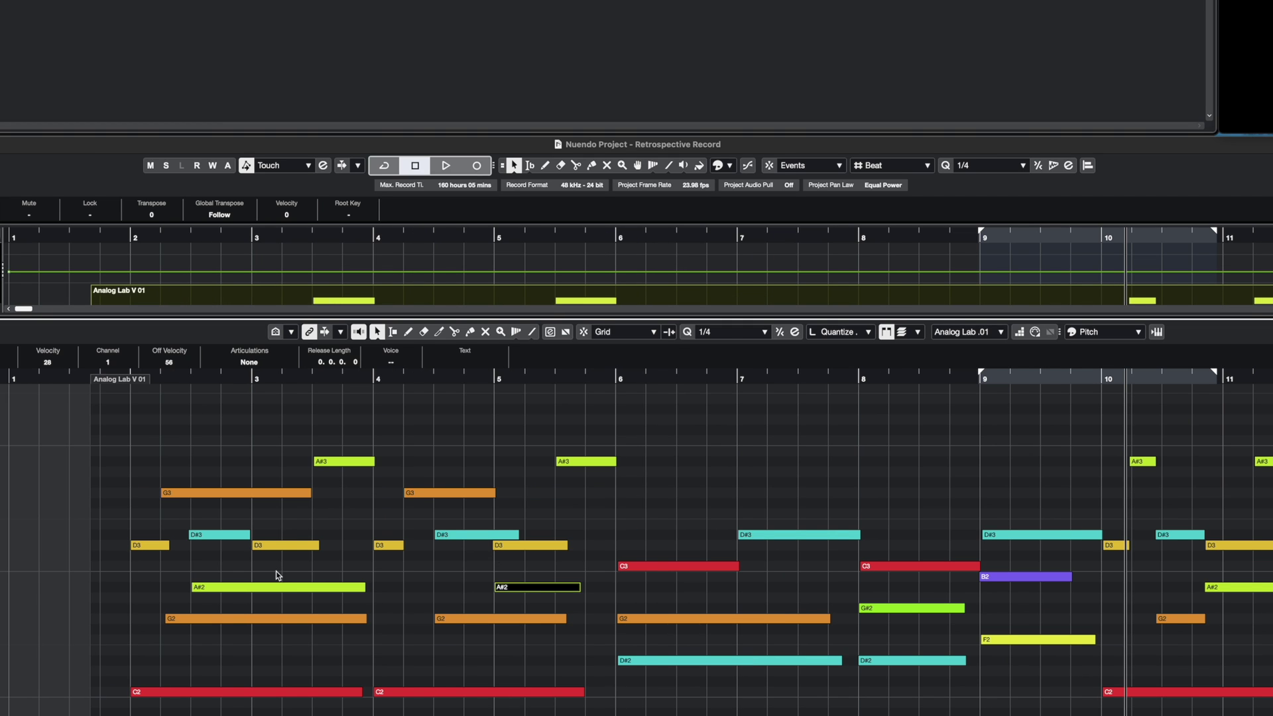
key(q)
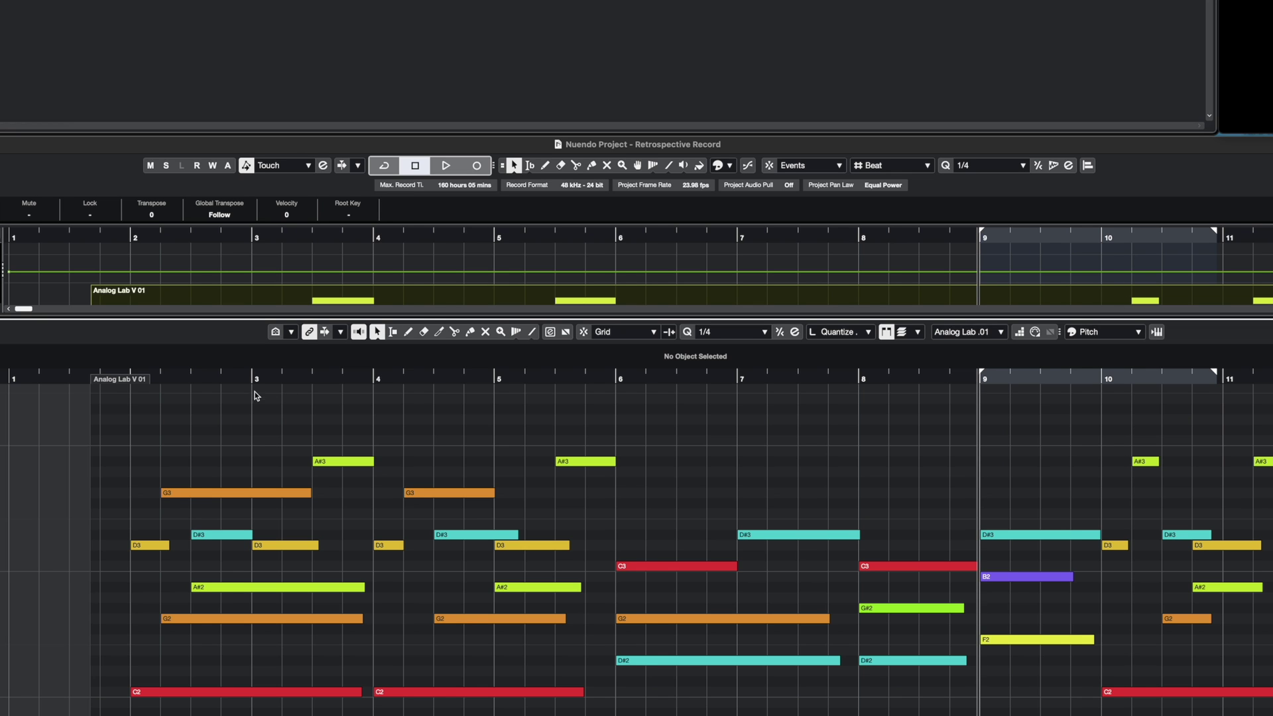
Play the part back from bar 2 to check the quantized notes, then stop.
drag(147, 382, 128, 387)
key(space)
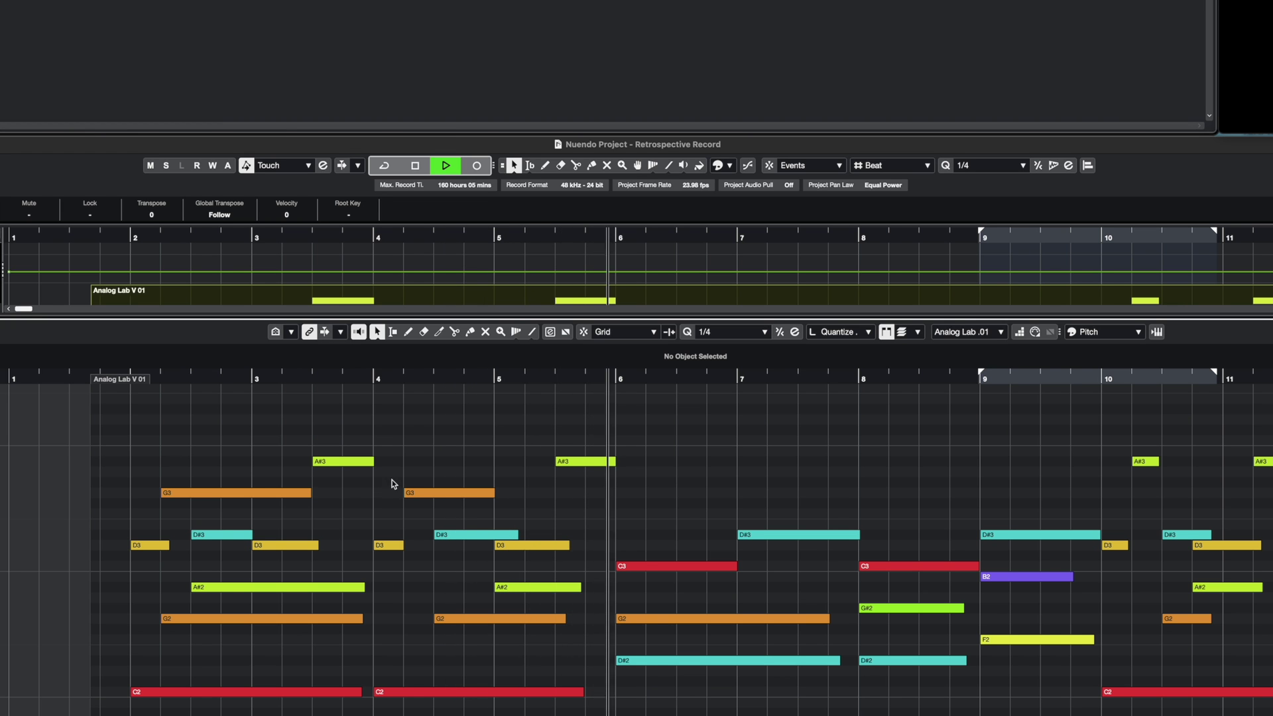
key(space)
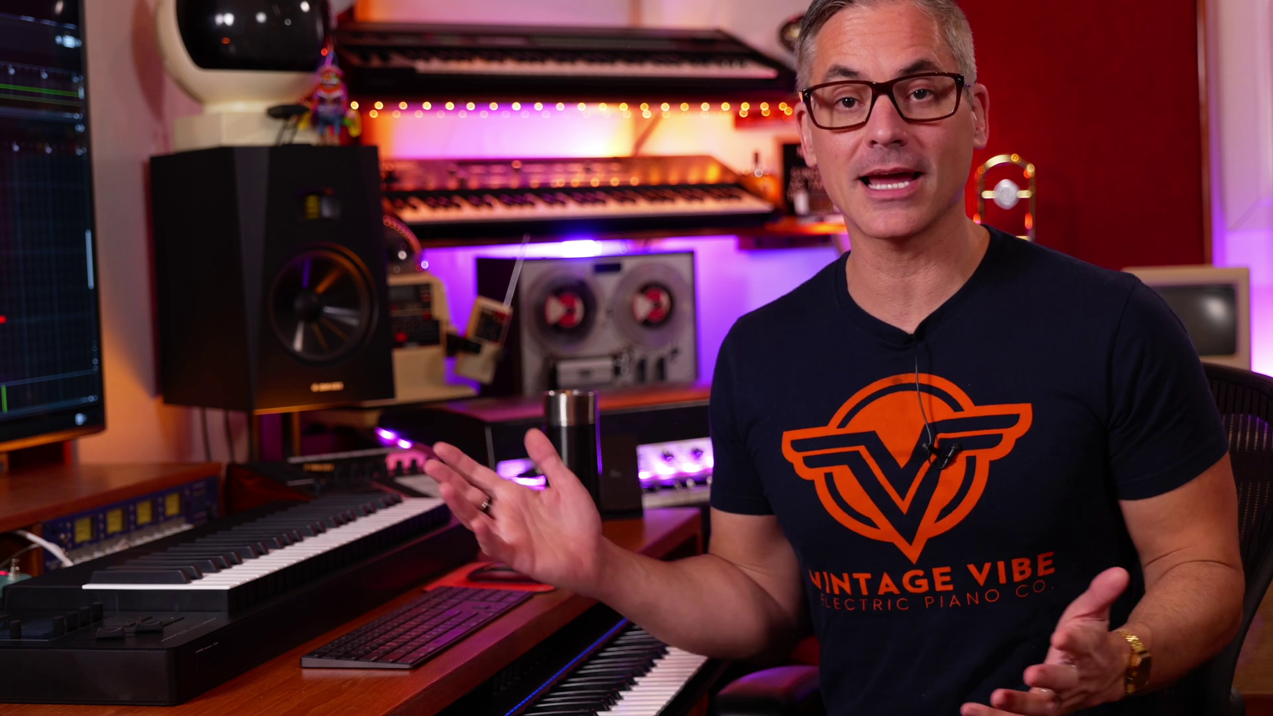